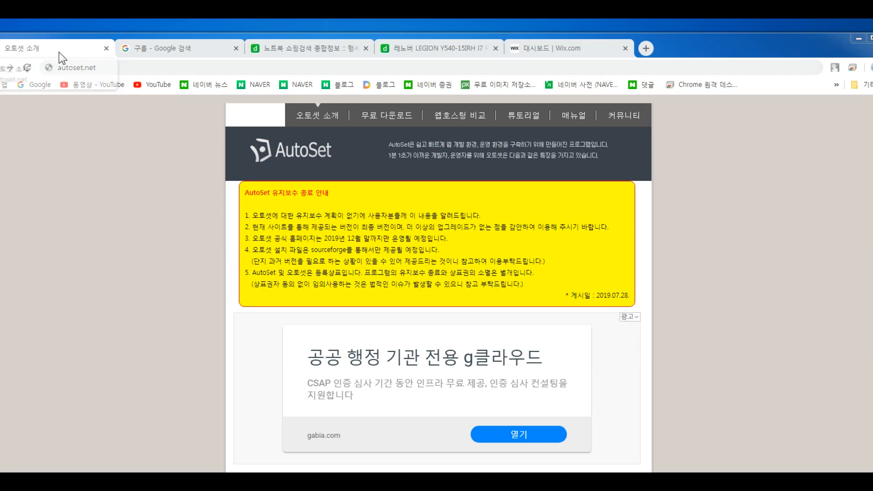
- Download the 64-bit AutoSet10.7.2.10_x64.exe installer from autoset.net's free download page via SourceForge
left_click(113, 68)
key("Return")
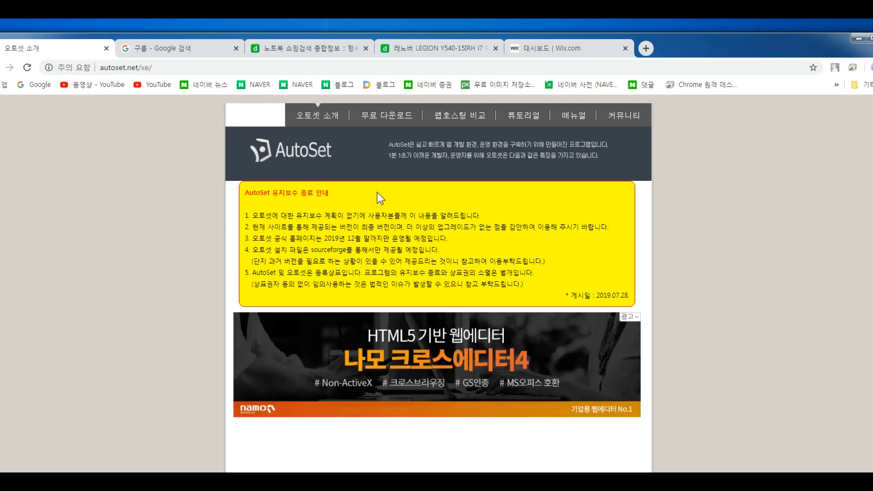
left_click(402, 115)
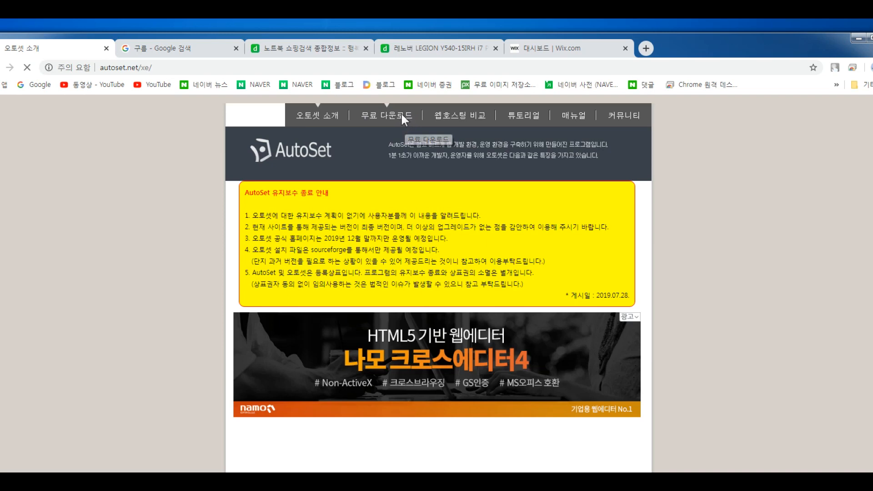
scroll(515, 249, "down", 2)
scroll(516, 249, "down", 6)
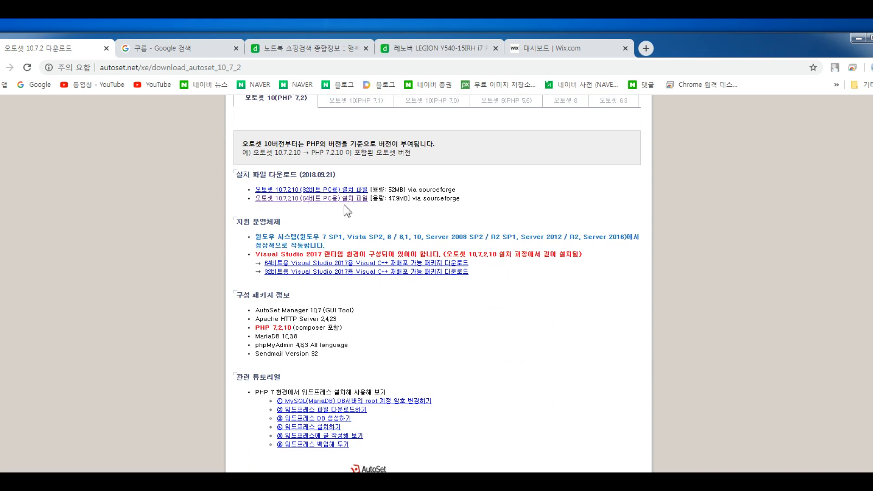
left_click(317, 199)
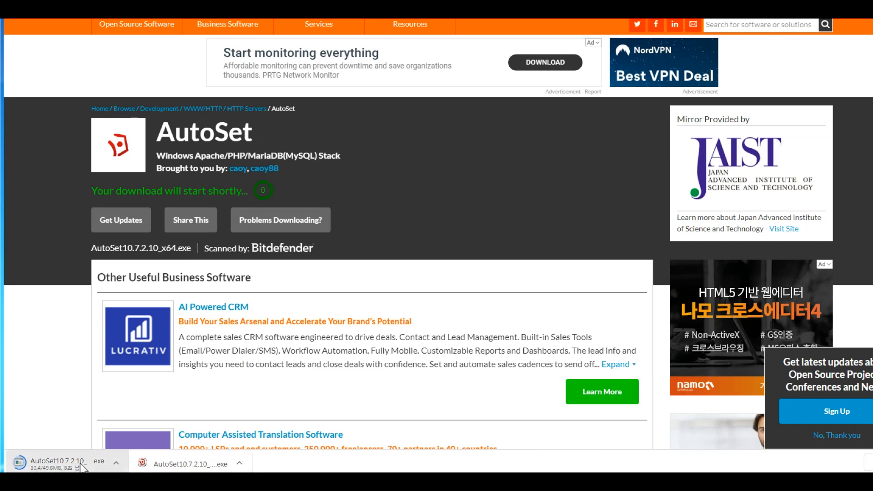
- Run the downloaded AutoSet installer in Korean and accept the license agreement
left_click(175, 460)
left_click(484, 217)
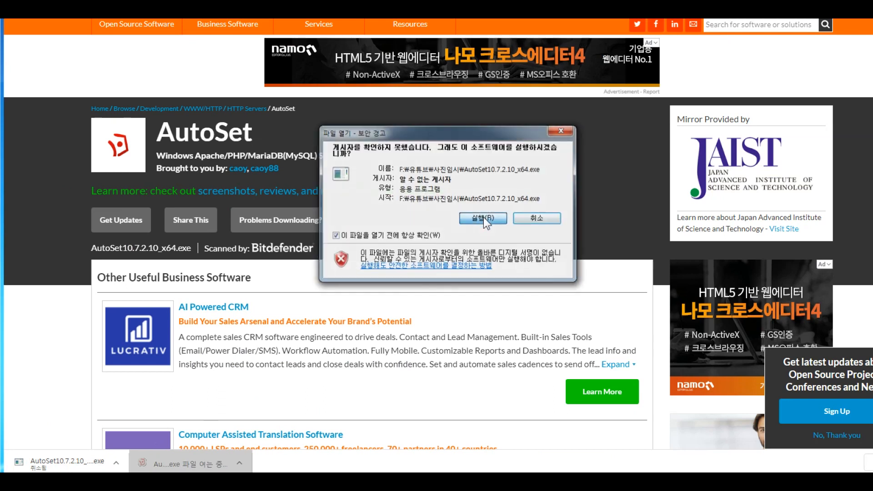
left_click(459, 232)
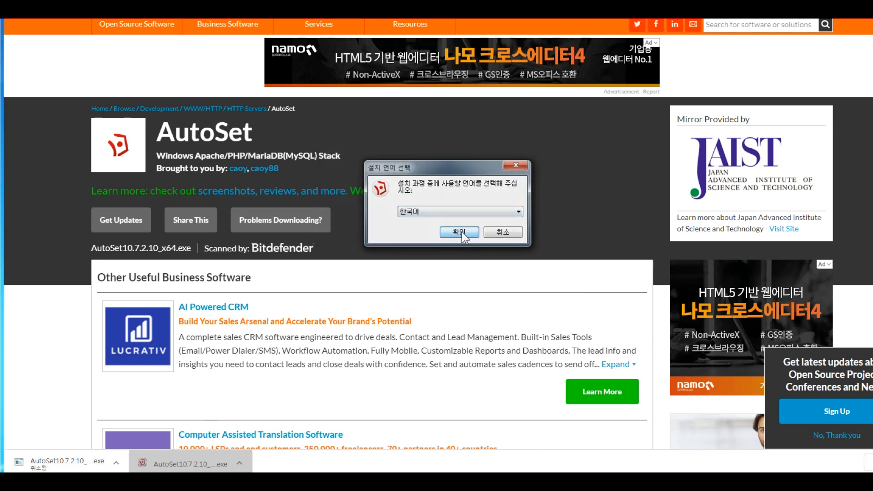
left_click(498, 262)
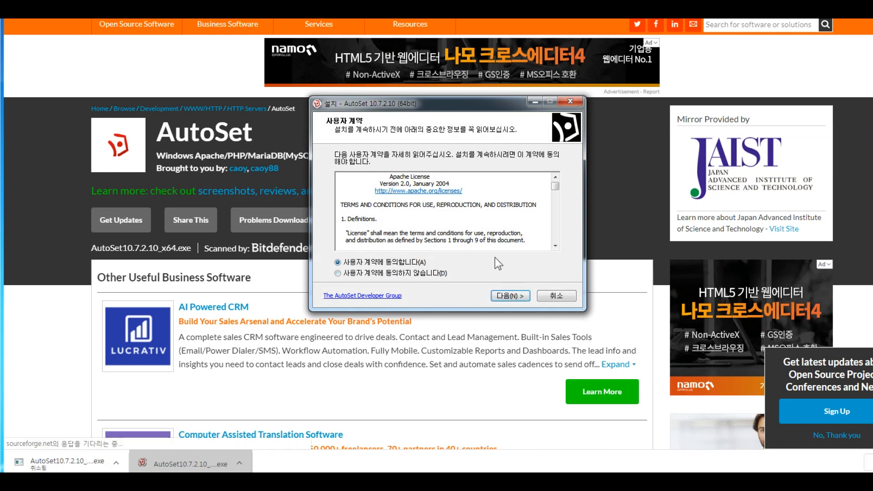
left_click(510, 296)
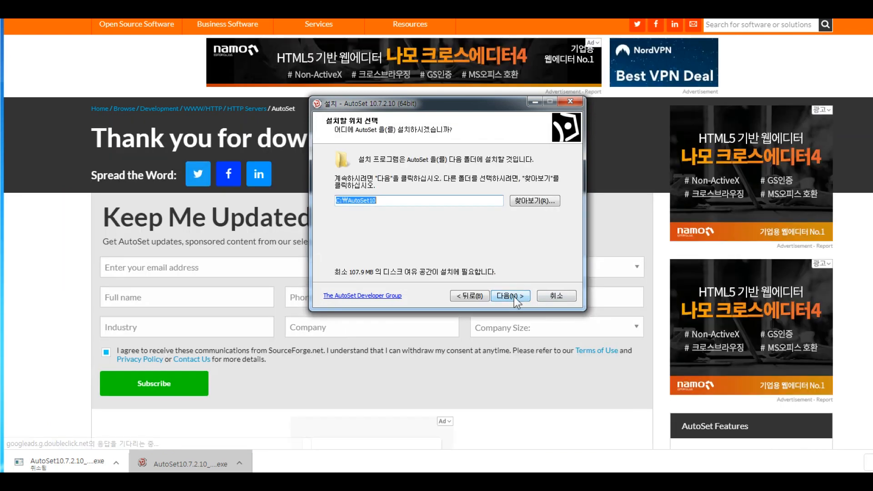
- Install to C:\AutoSet10 with all components and the default Start menu folder, then launch the manager
left_click(513, 295)
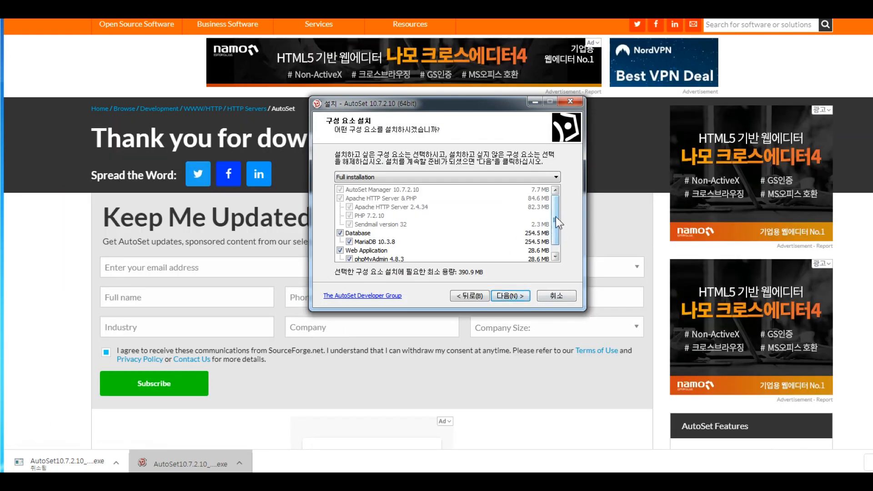
left_click(556, 256)
mouse_move(556, 257)
left_mouse_down()
mouse_move(557, 187)
mouse_move(556, 251)
left_mouse_up()
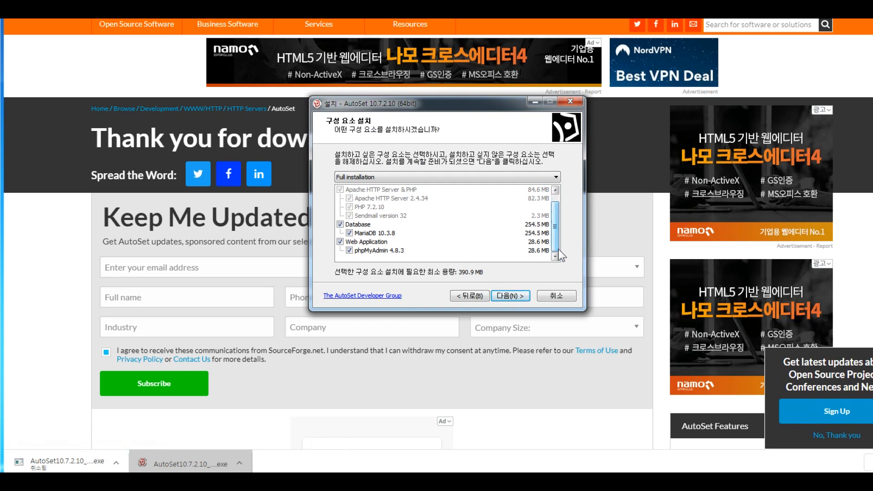
left_click(511, 296)
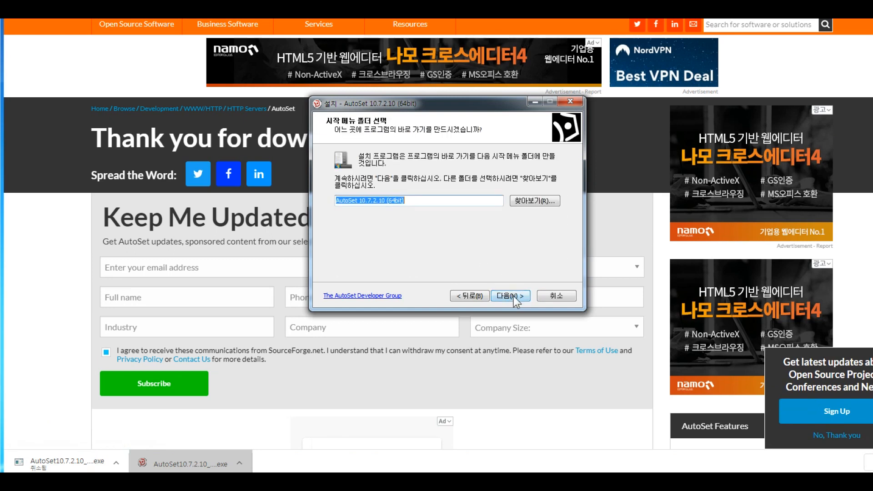
left_click(514, 296)
left_click(516, 296)
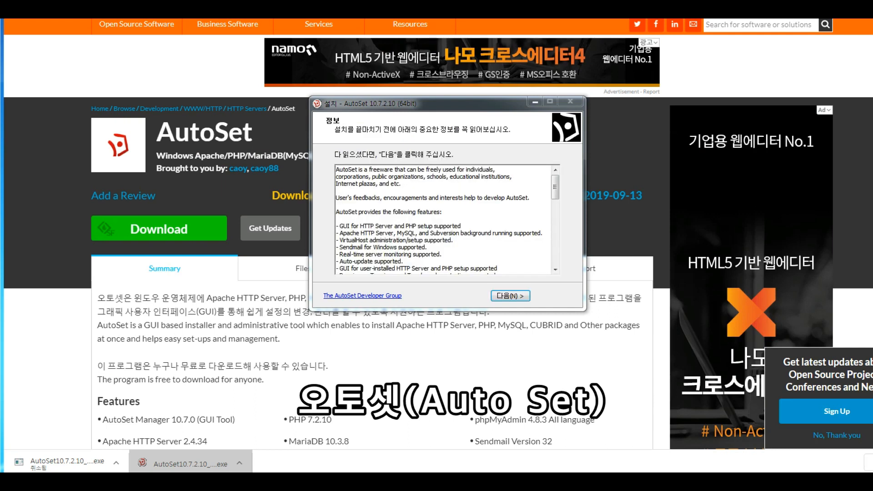
left_click(503, 296)
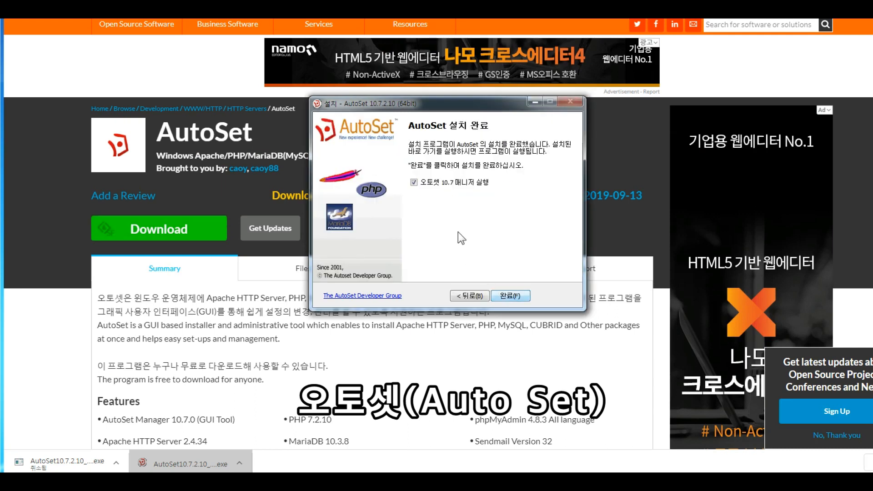
left_click(509, 296)
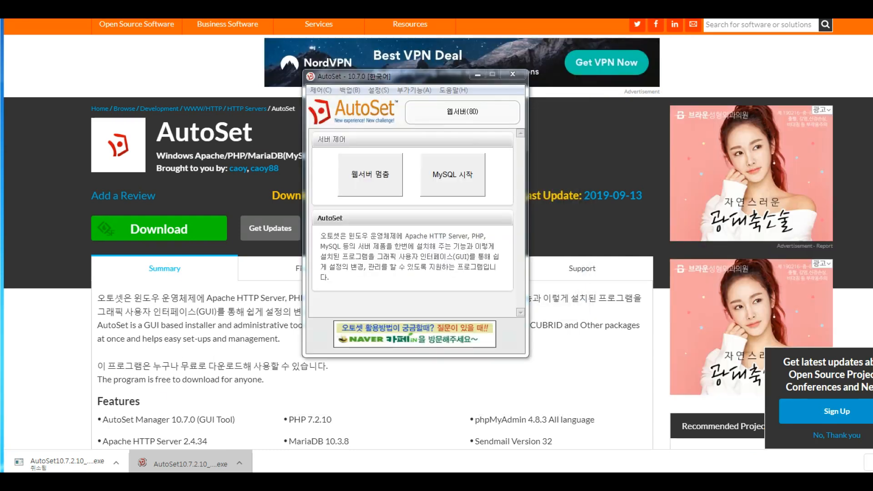
- Browse in Explorer to C:\AutoSet10\public_html and select its index.php file
left_click(170, 481)
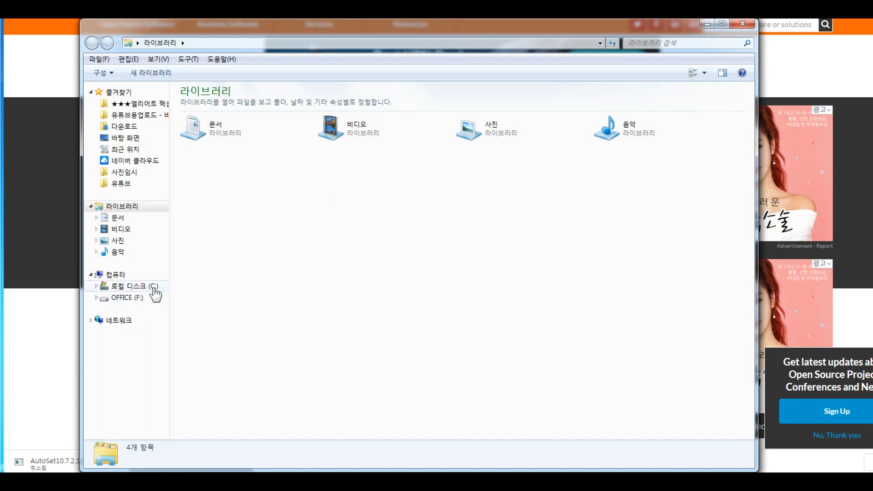
left_click(154, 286)
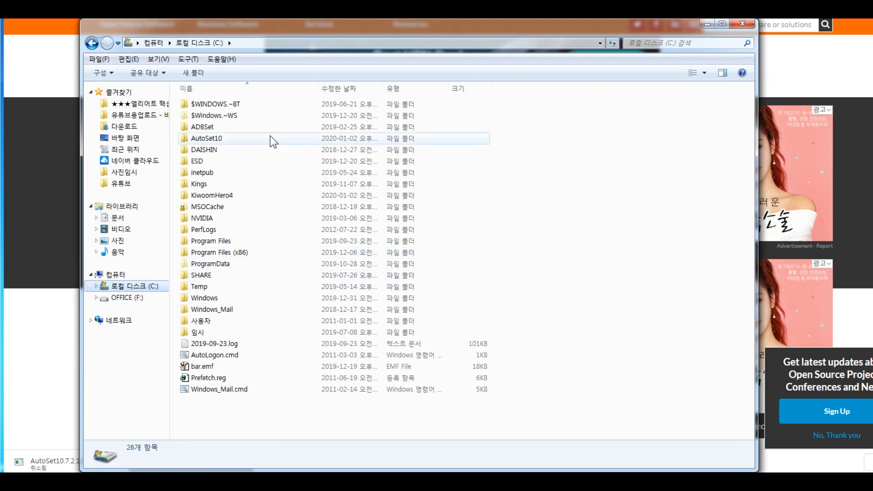
double_click(220, 143)
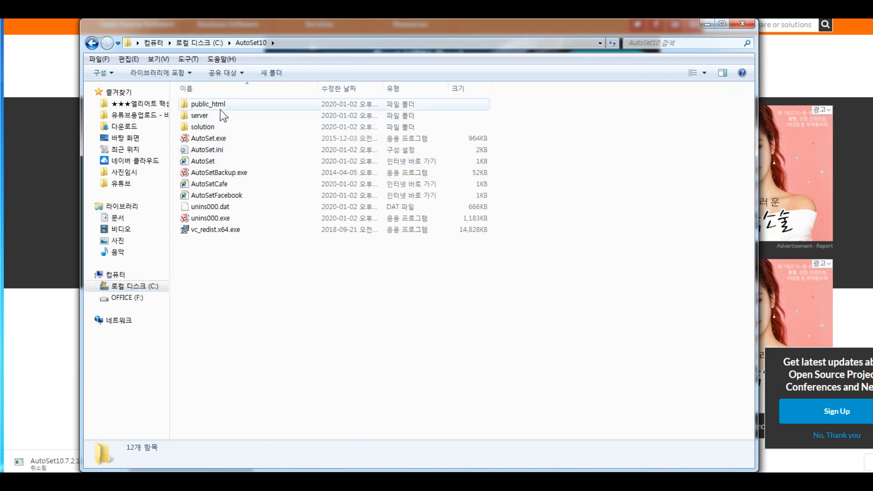
double_click(221, 105)
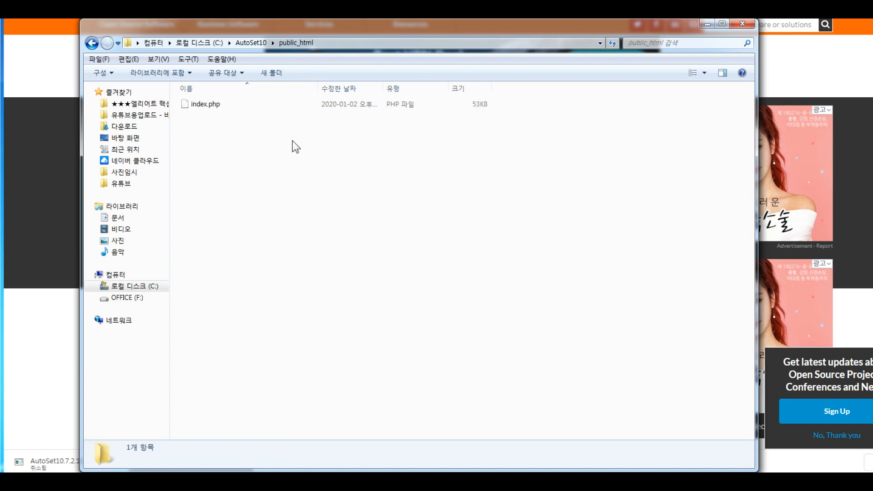
left_click(206, 105)
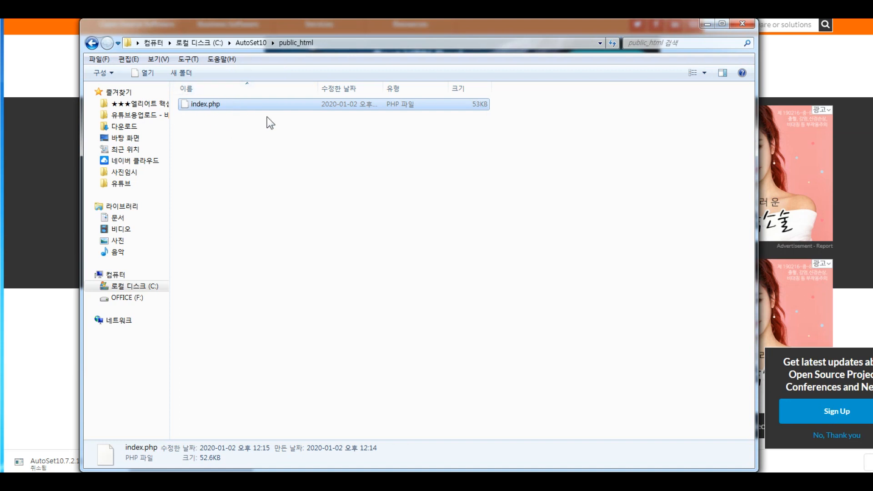
left_click_drag(354, 28, 325, 27)
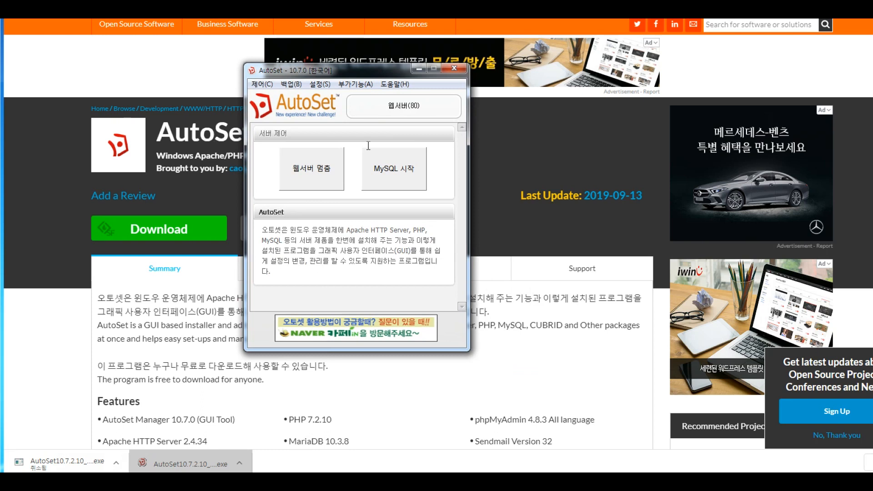
- Stop the AutoSet web server, then start it again
left_click(323, 169)
left_click(506, 200)
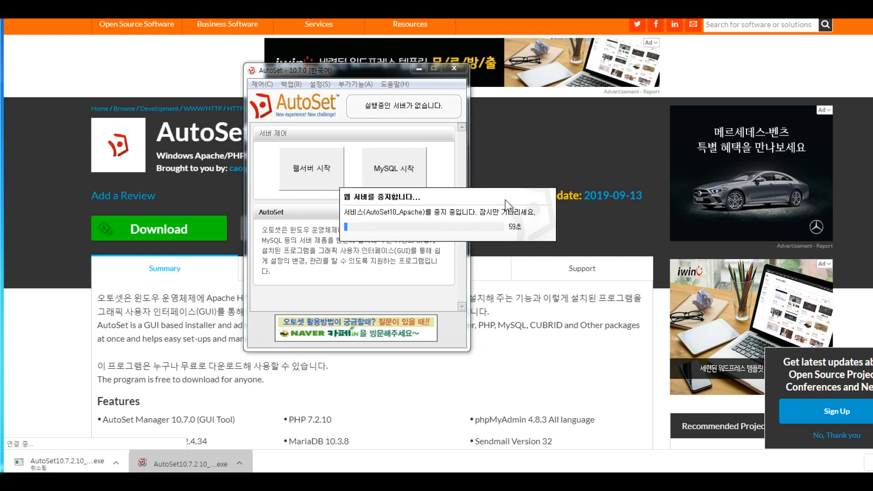
left_click(313, 184)
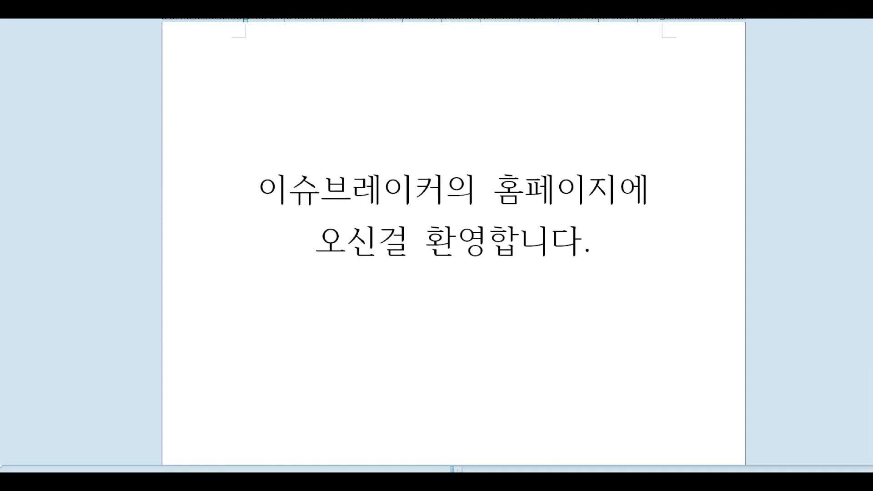
- Highlight the two lines of the Hangul welcome text, then clear the selection
left_click_drag(259, 182, 690, 226)
left_click(639, 248)
left_click_drag(629, 253, 253, 191)
left_click(304, 120)
- Save the document as web page index.htm in public_html, replacing the existing file
key("alt+f")
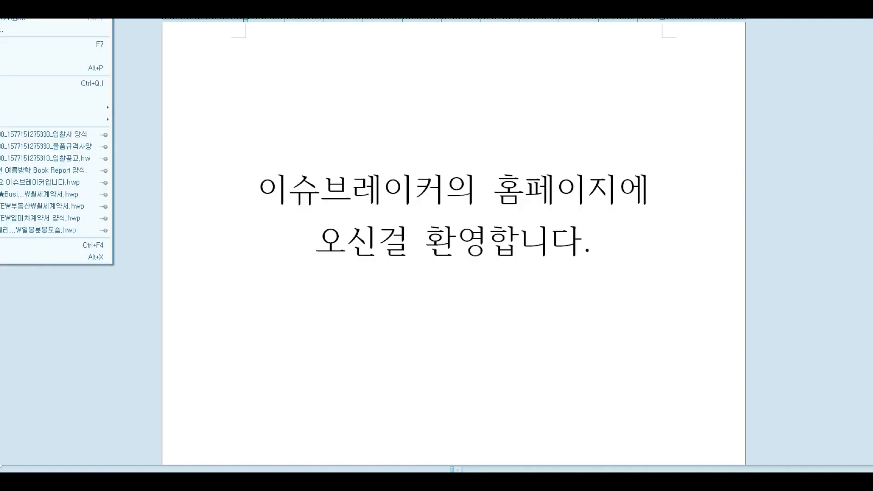
key("Return")
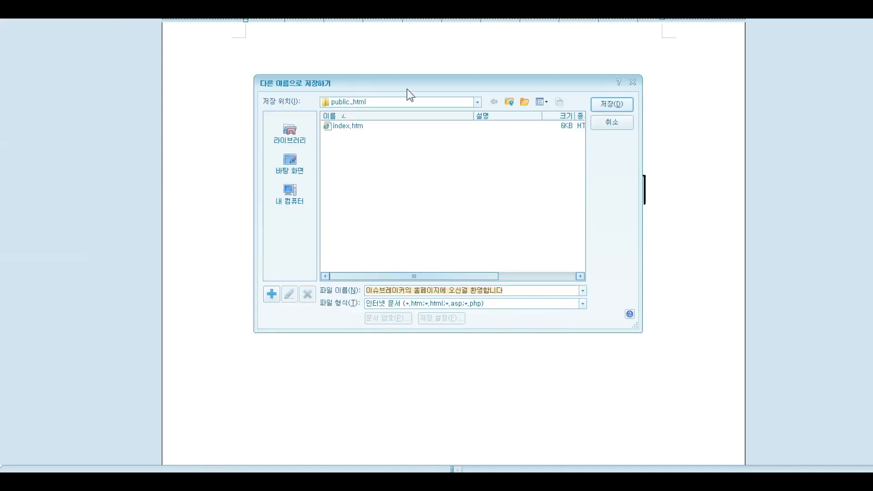
left_click_drag(407, 90, 365, 137)
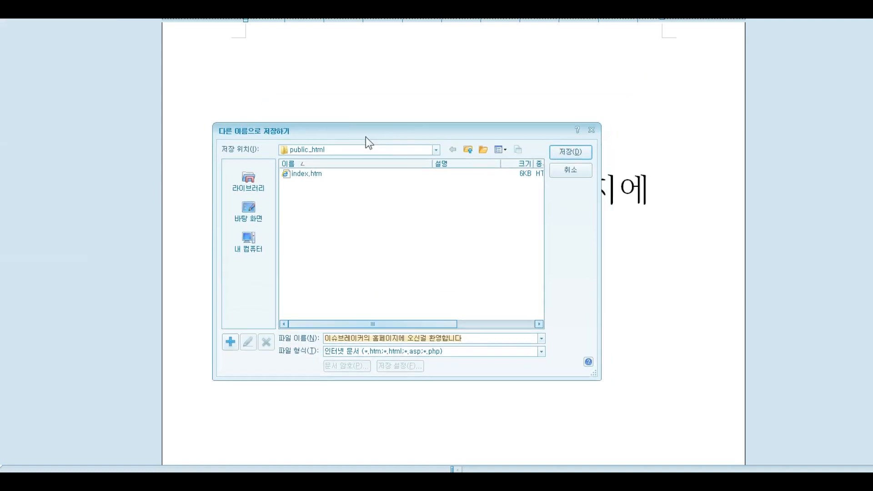
left_click(435, 150)
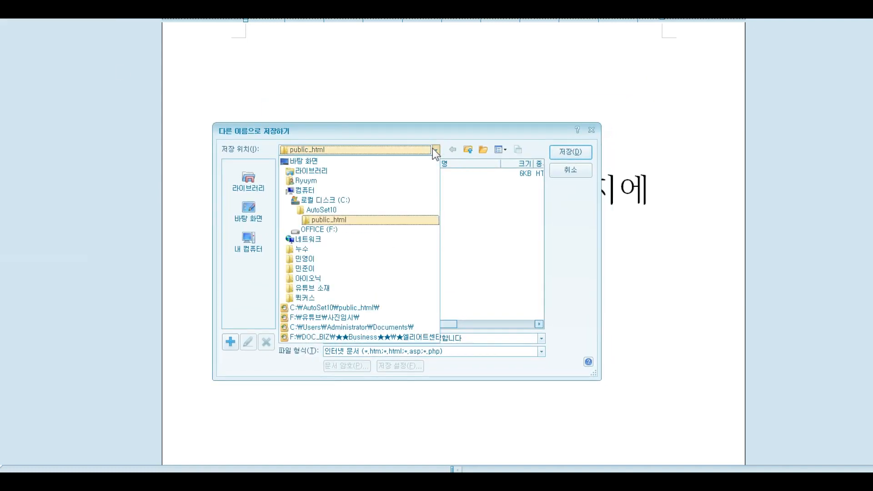
left_click(339, 223)
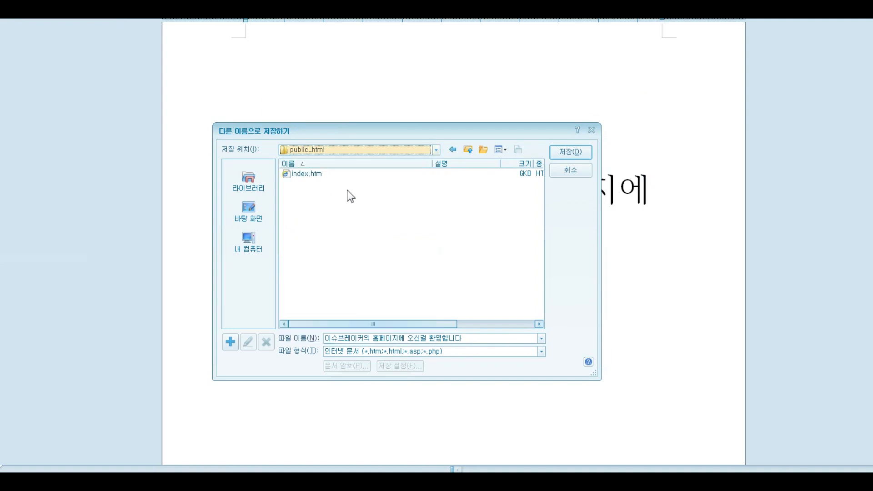
left_click(312, 175)
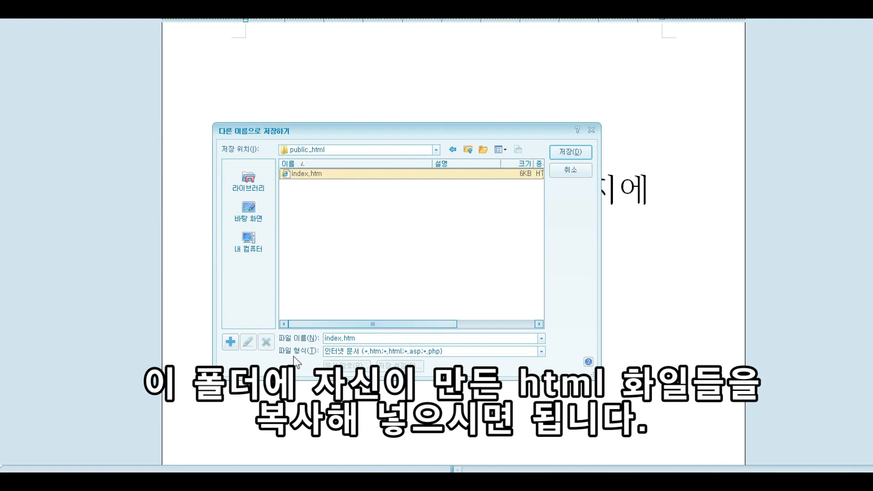
left_click(366, 354)
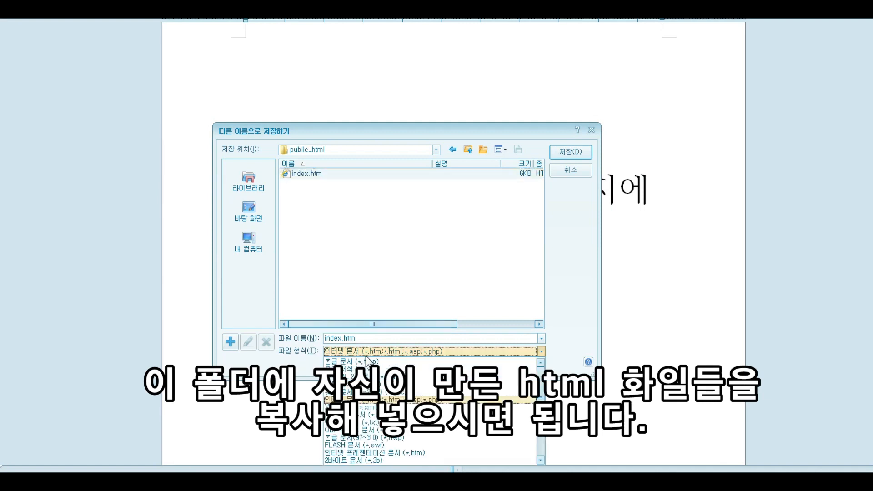
left_click(368, 400)
left_click(570, 152)
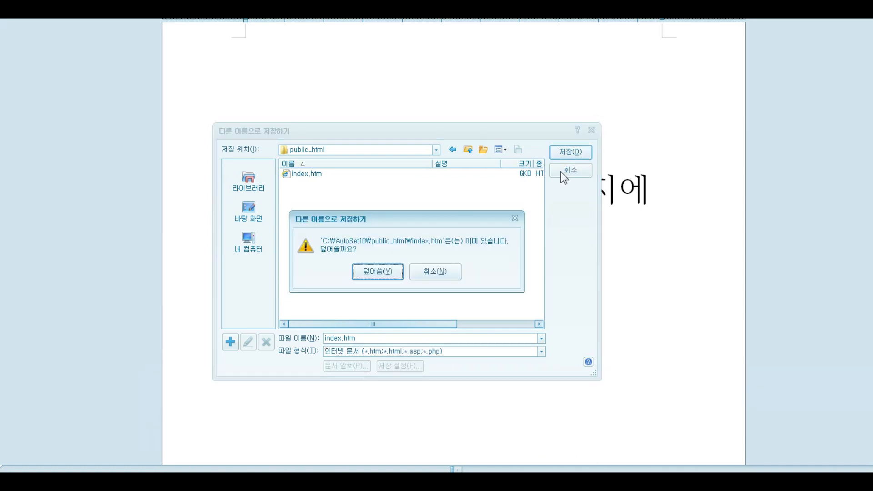
left_click(379, 272)
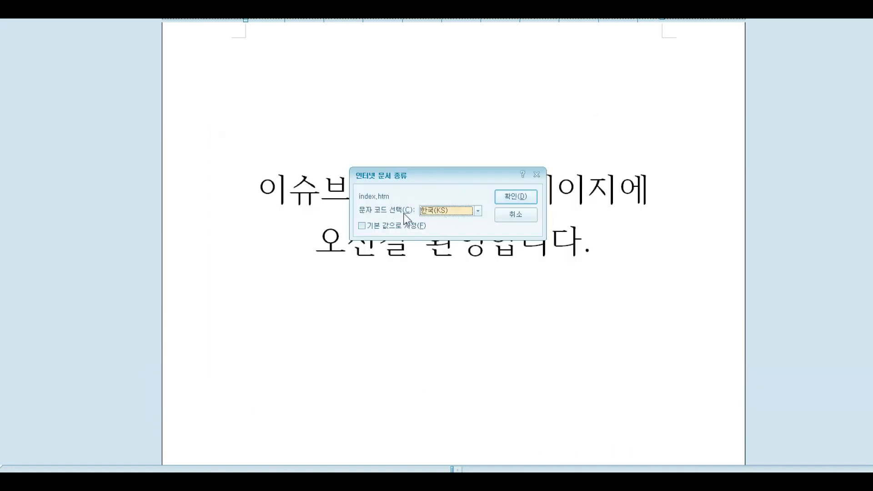
- Choose Unicode (UTF-8) as the page's character encoding and confirm
left_click(462, 212)
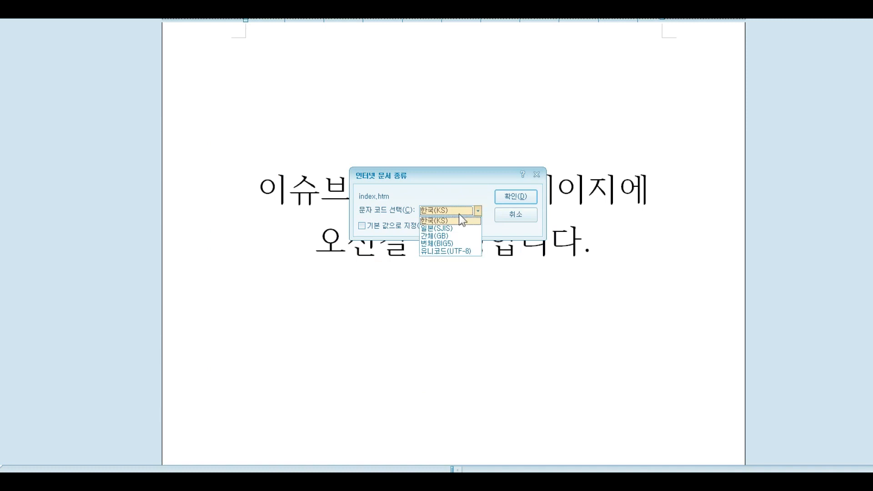
left_click(451, 252)
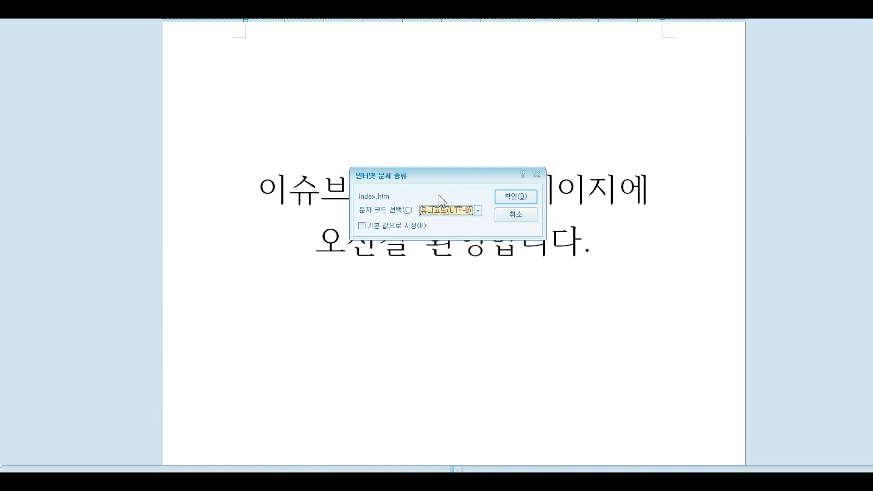
left_click(519, 198)
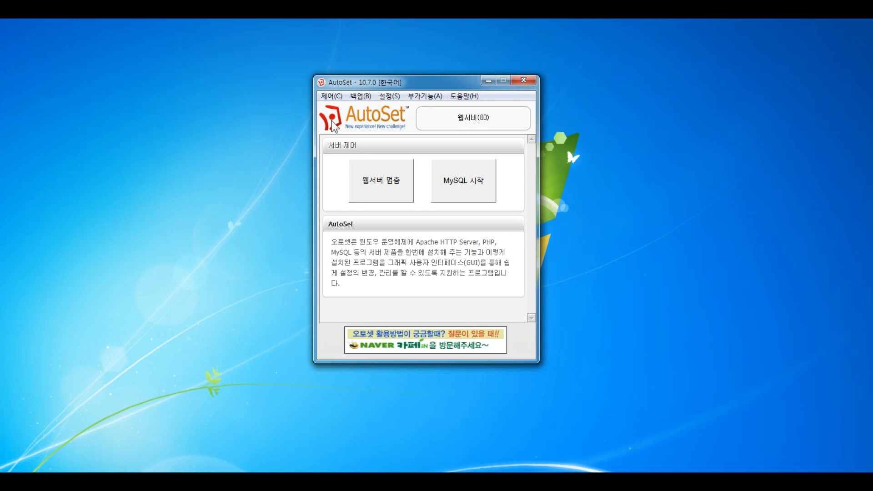
- Move the AutoSet Manager aside and open a Chrome window on the Google new-tab page
left_click_drag(426, 81, 565, 99)
left_click(172, 482)
left_click_drag(370, 22, 378, 40)
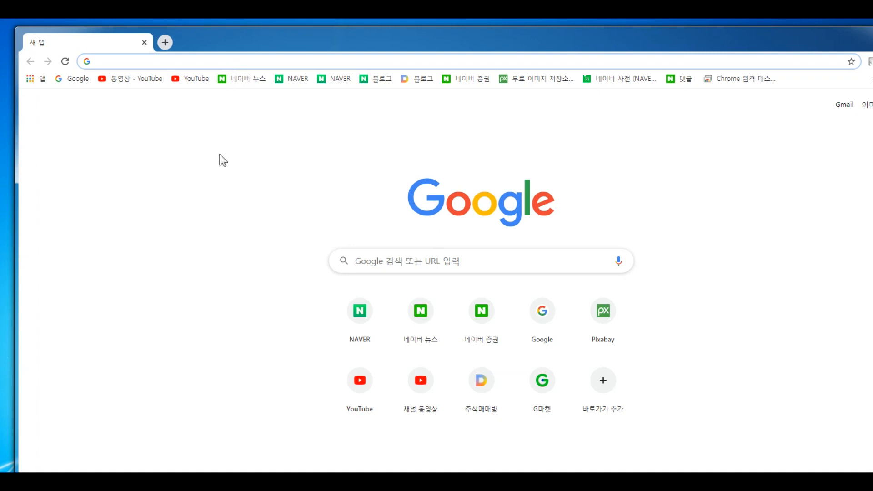
- Run ipconfig in Command Prompt, showing IPv4 192.168.102.4 and gateway 192.168.102.1
key("super+r")
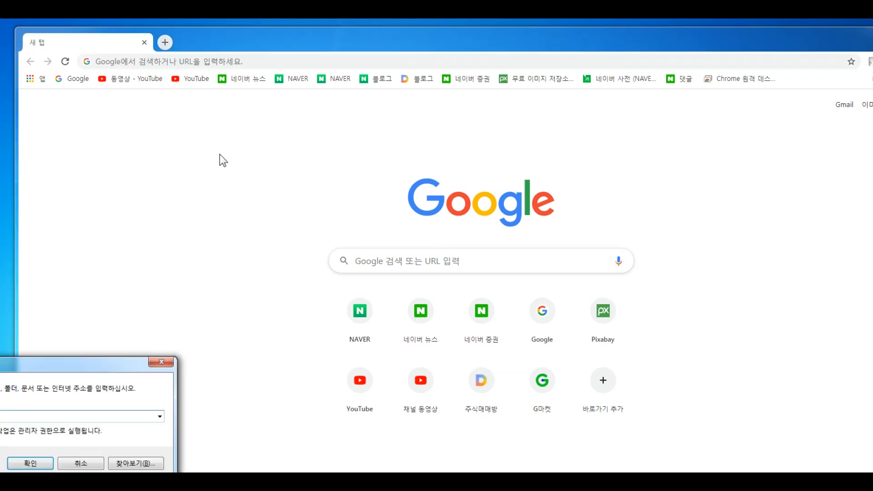
left_click_drag(89, 364, 304, 263)
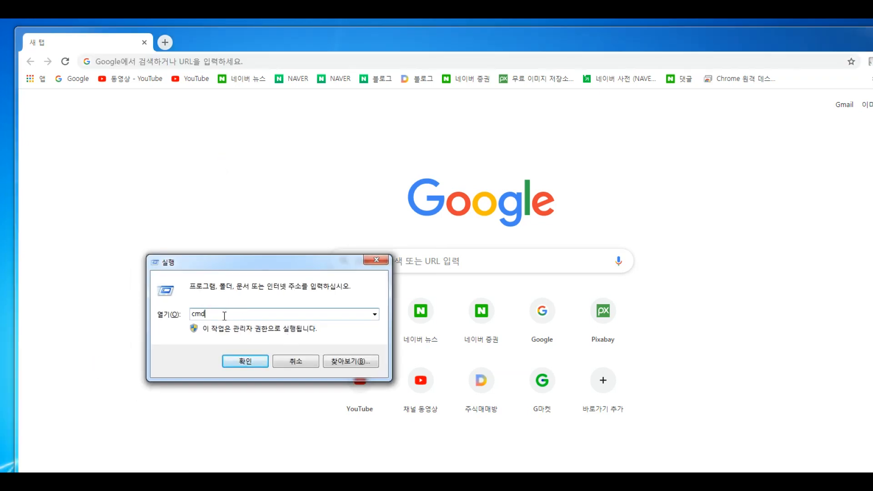
left_click(245, 360)
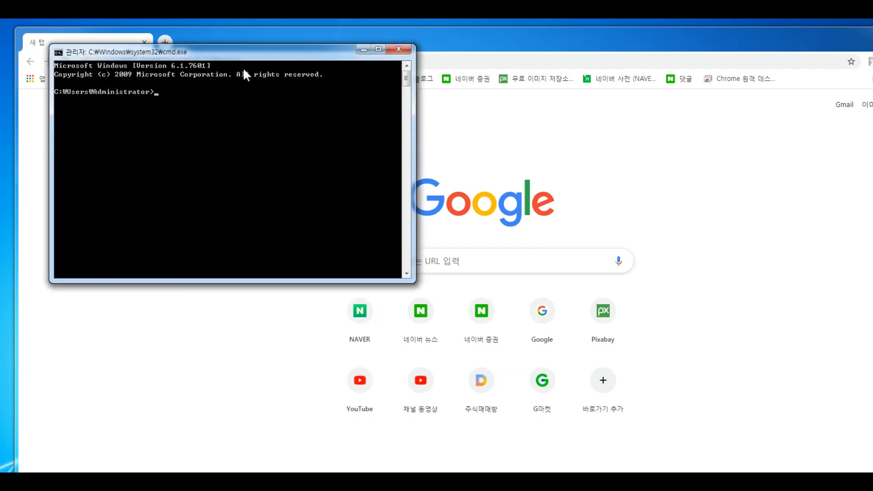
left_click_drag(253, 58, 296, 140)
left_click_drag(288, 364, 288, 442)
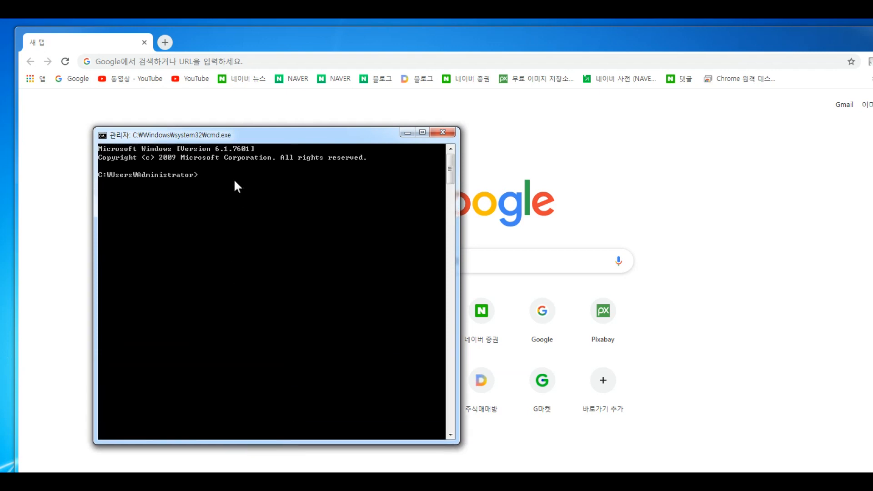
key("Return")
key("Return")
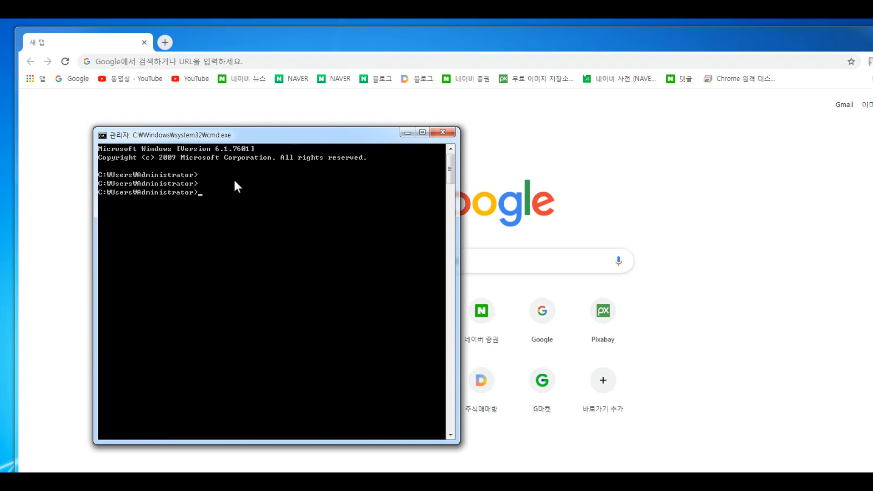
type("ipconfig")
key("Return")
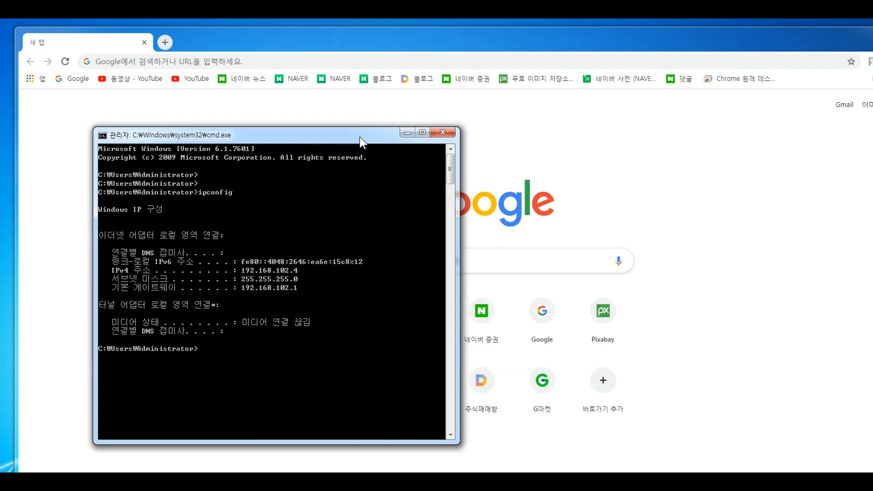
left_click_drag(359, 137, 0, 119)
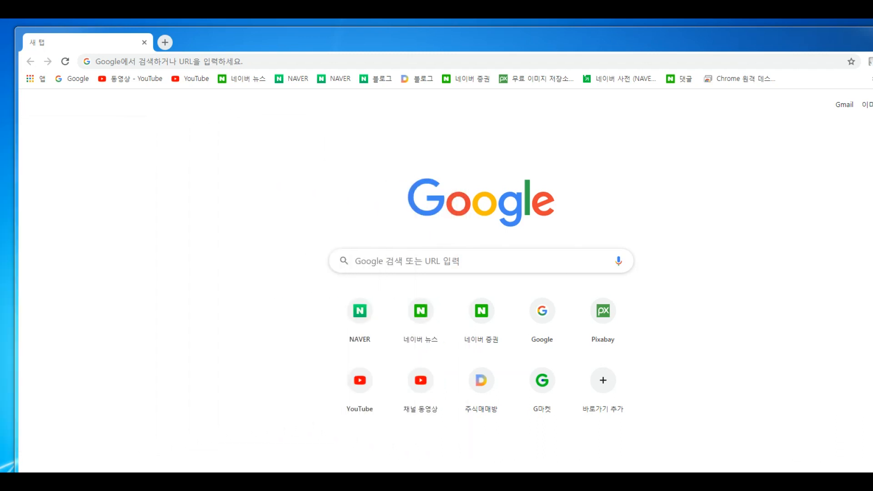
- Enter 192.168.102.4 in Chrome's address bar, checked against ipconfig, and load the welcome page
left_click(240, 151)
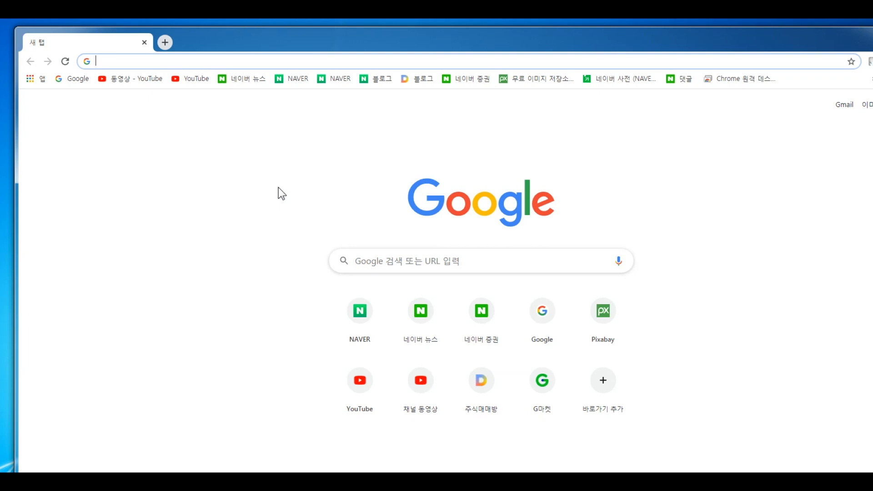
type("192.16")
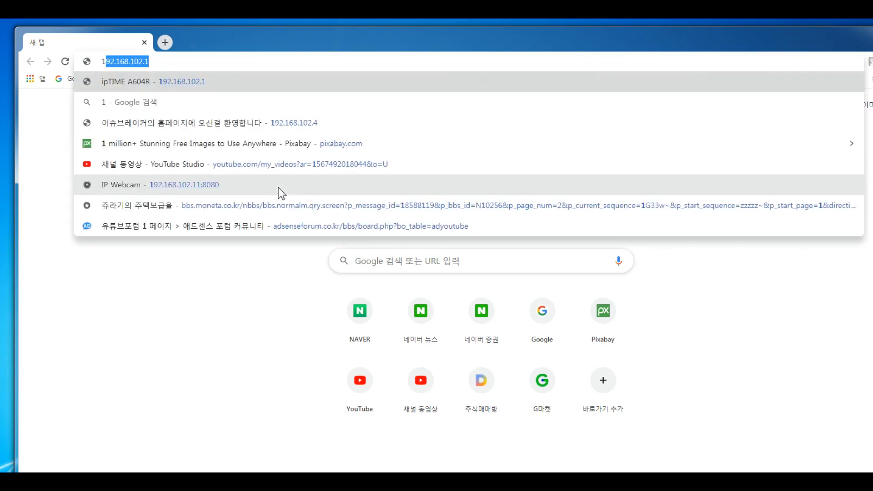
type("8.")
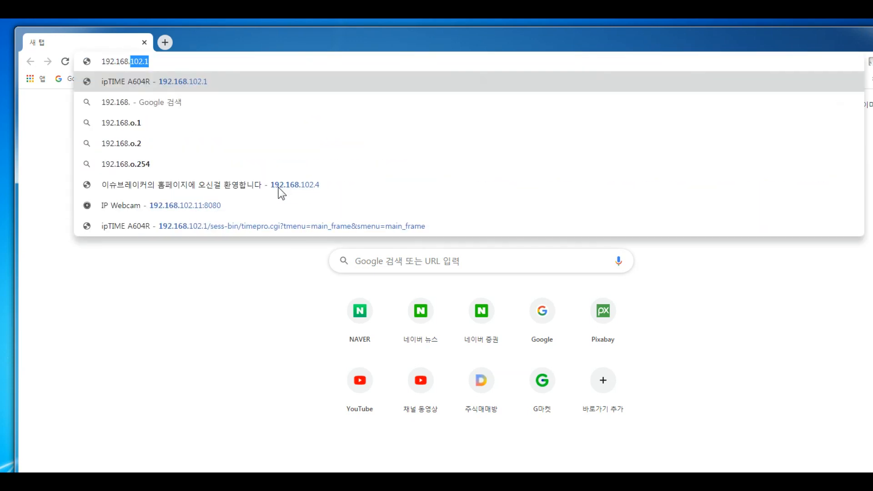
type("102.")
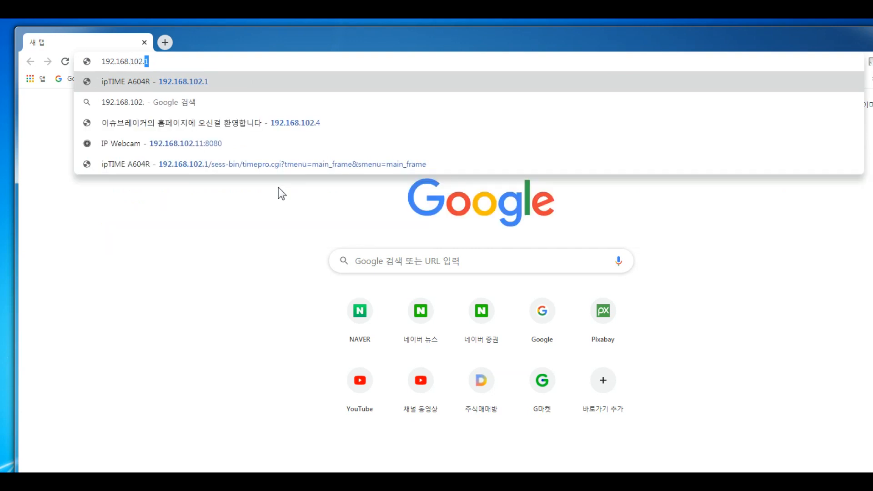
type("1")
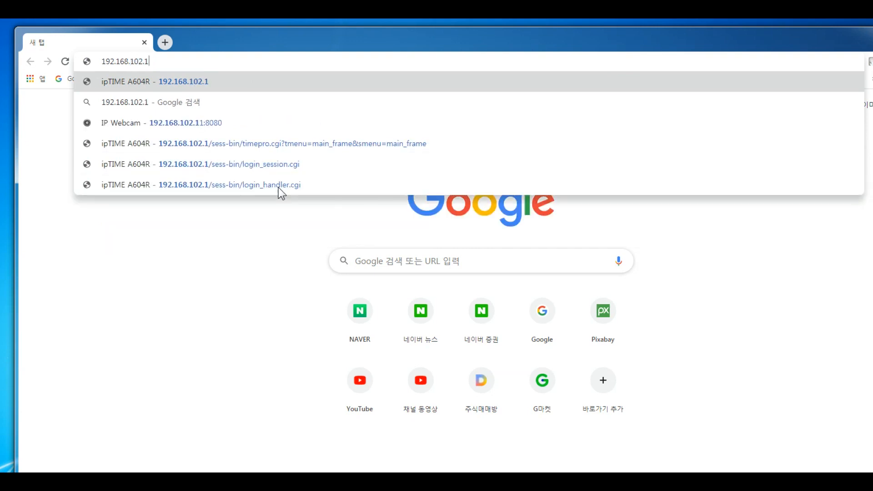
key("BackSpace")
type("4")
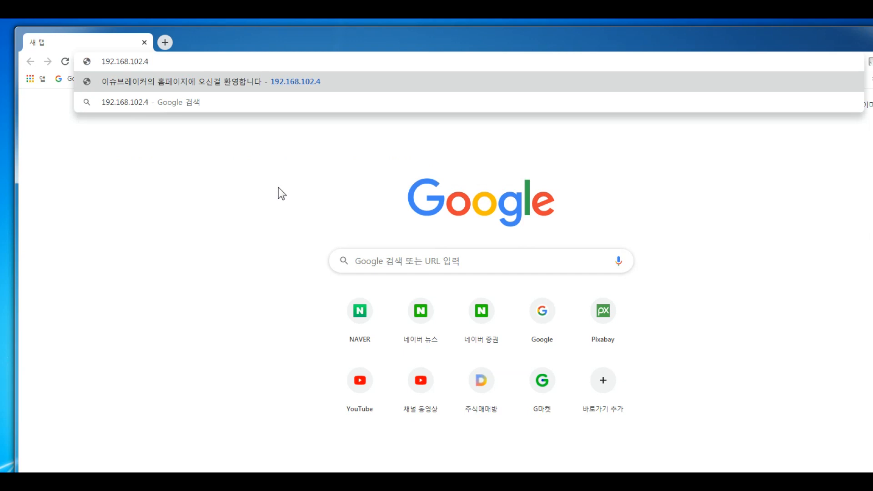
left_click_drag(0, 149, 242, 149)
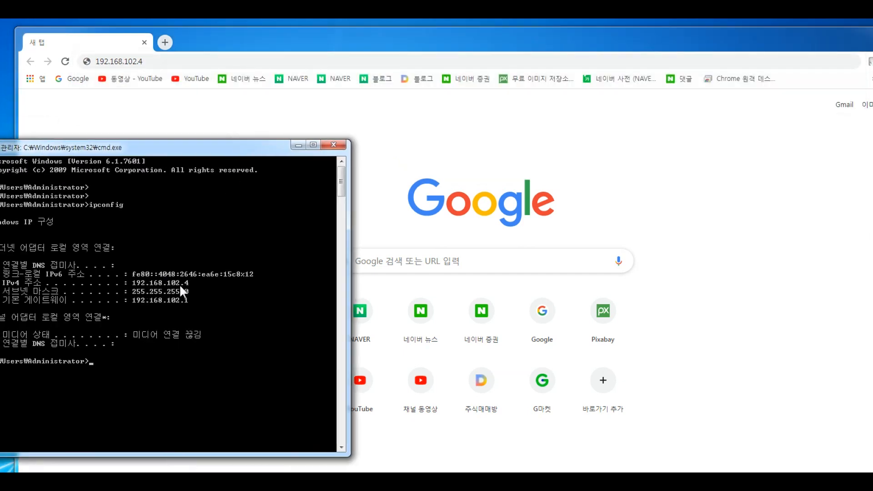
left_click_drag(269, 152, 0, 153)
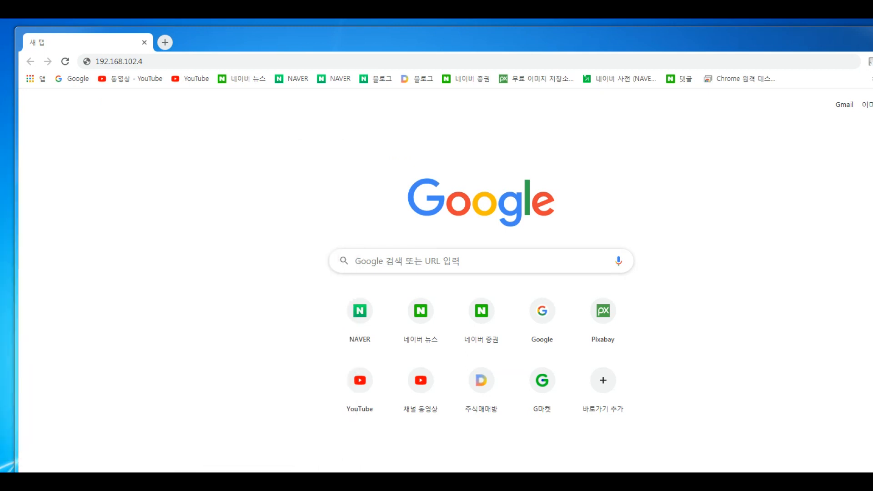
left_click(217, 116)
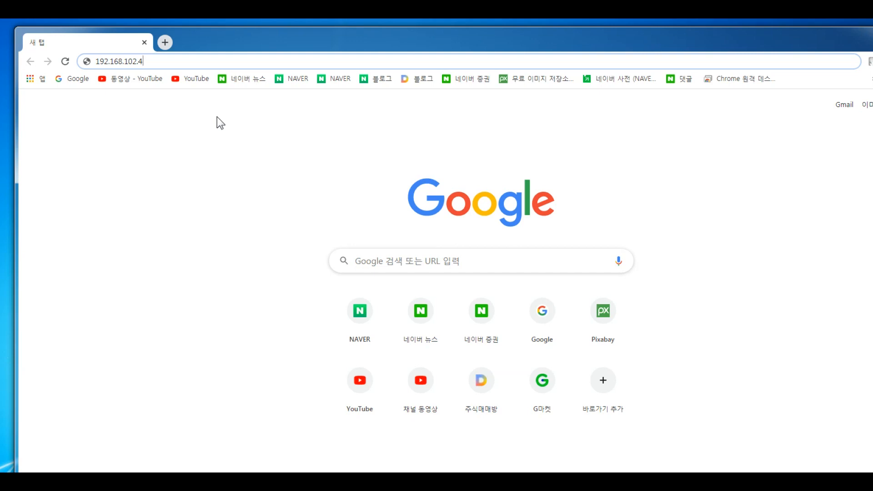
key("Return")
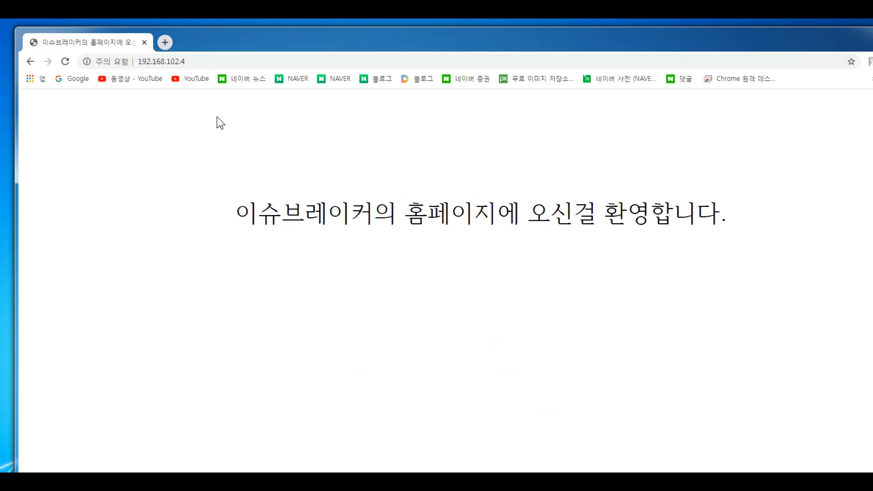
- Highlight the welcome heading and the 192.168.102.4 address to point them out
left_click_drag(236, 213, 738, 232)
left_click(735, 225)
left_click(201, 63)
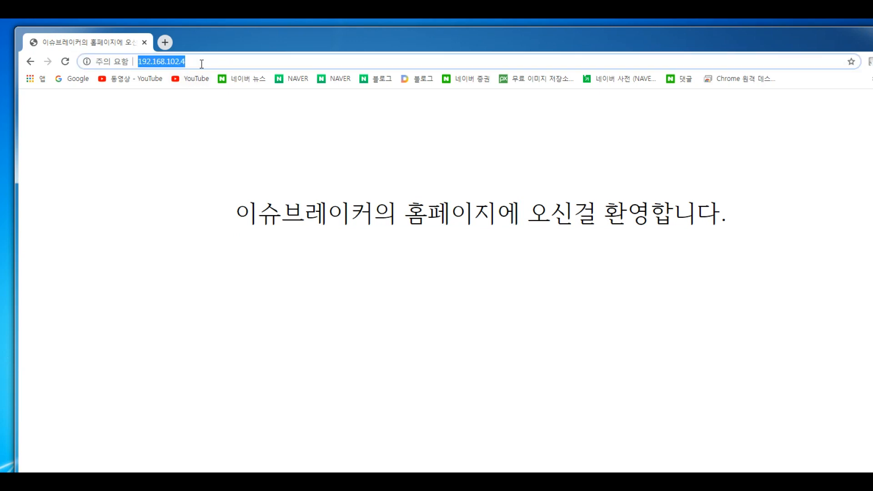
left_click(191, 64)
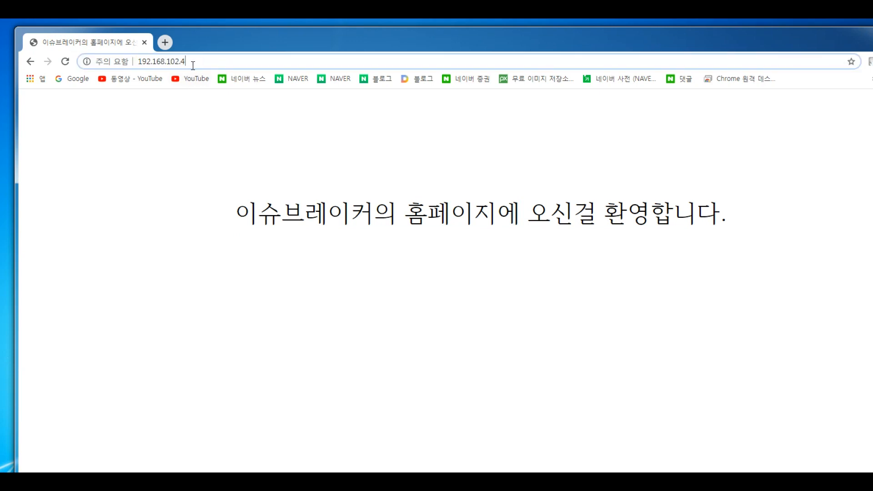
left_click_drag(191, 64, 130, 62)
left_click(190, 62)
left_click_drag(220, 205, 791, 217)
left_click(791, 217)
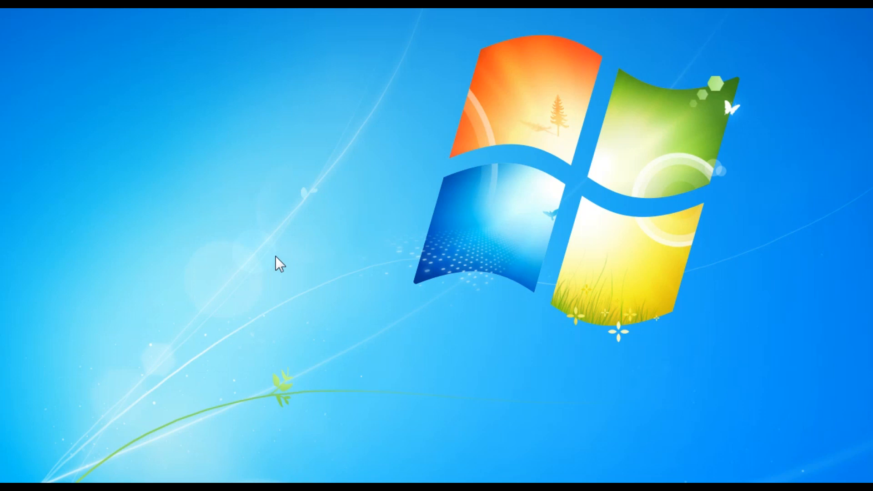
- Launch Command Prompt again using cmd in the Run box
key("super+r")
left_click_drag(150, 379, 228, 224)
left_click(108, 277)
double_click(99, 276)
left_click(139, 334)
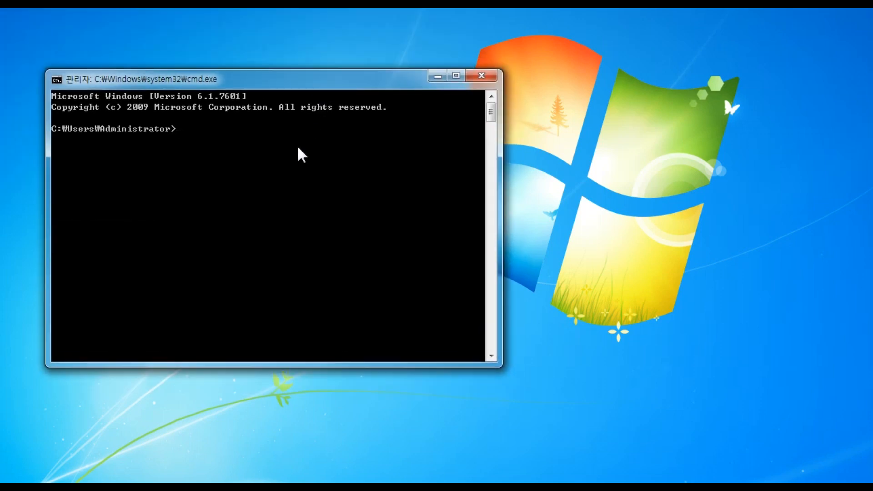
- Run ipconfig to confirm gateway 192.168.102.1, then return to the Chrome welcome page
type("ipconfig")
key("Return")
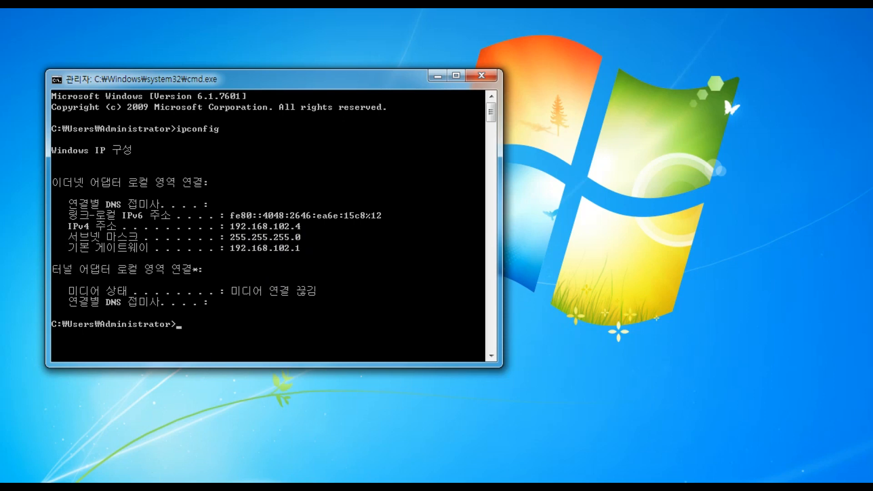
key("alt+Tab")
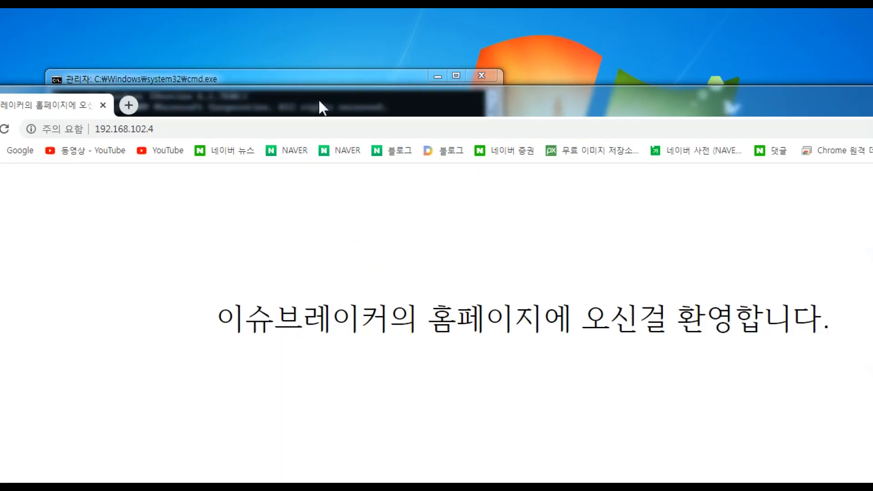
- Go to the router admin at 192.168.102.1 and log in with the router's name and password
left_click(271, 135)
left_click(268, 136)
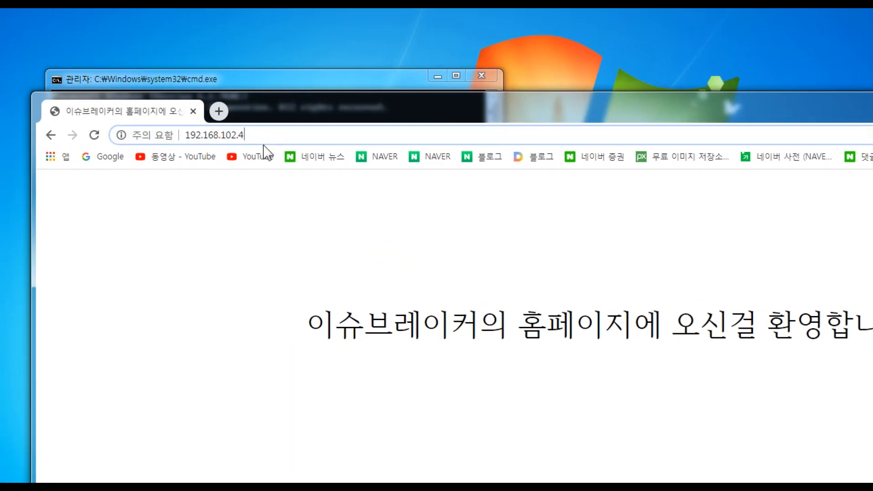
key("BackSpace")
type("1")
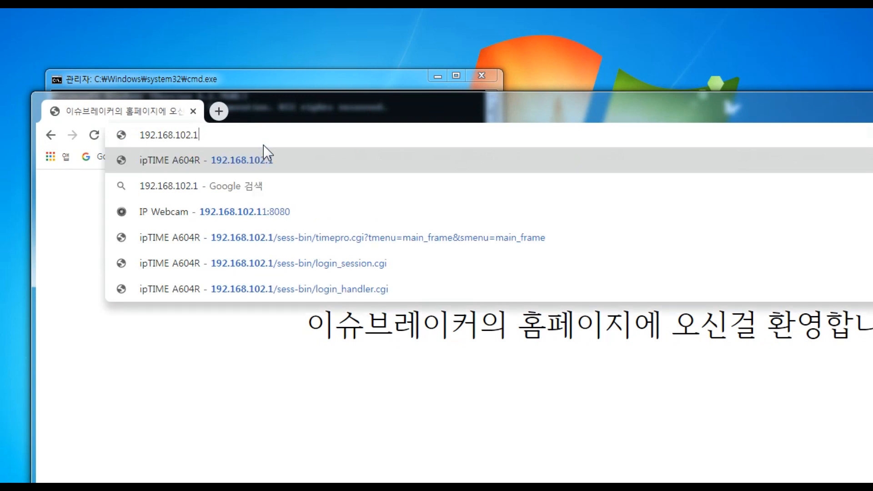
key("Return")
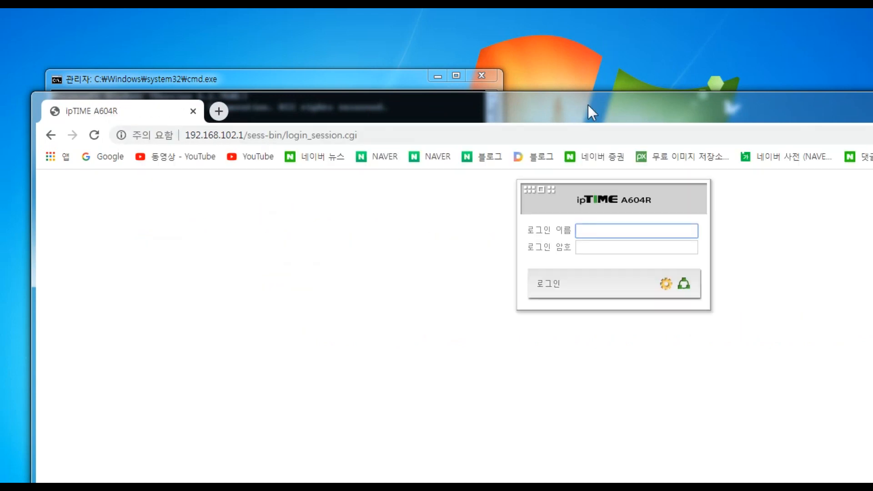
left_click_drag(634, 108, 555, 69)
type("j")
left_click(532, 210)
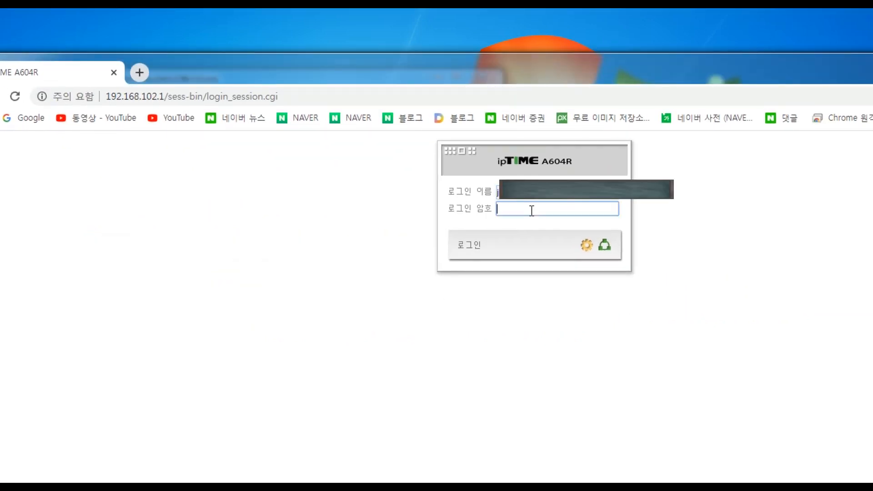
type("********")
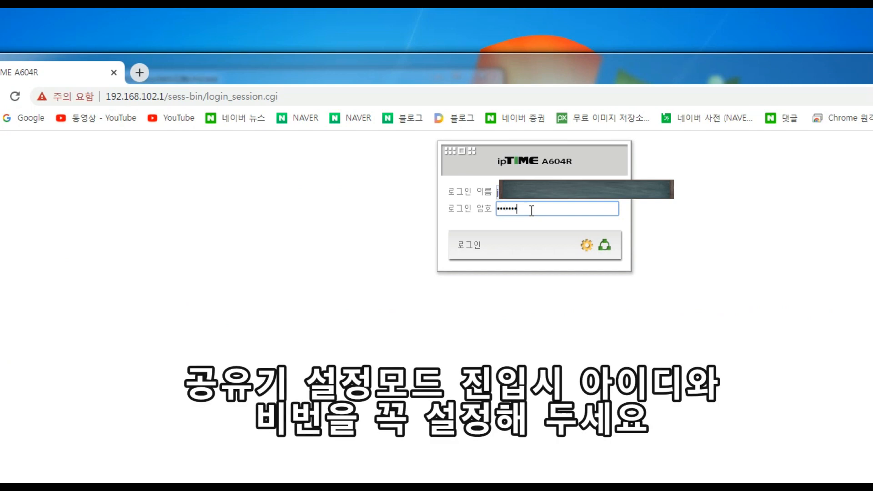
left_click(460, 249)
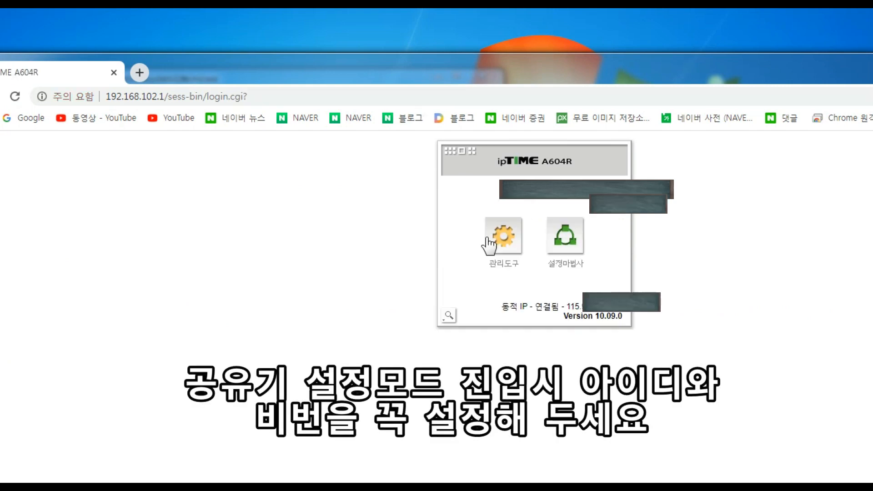
- Open 관리도구 > 고급 설정 > NAT/라우터 관리 > 포트포워드 설정
left_click(518, 266)
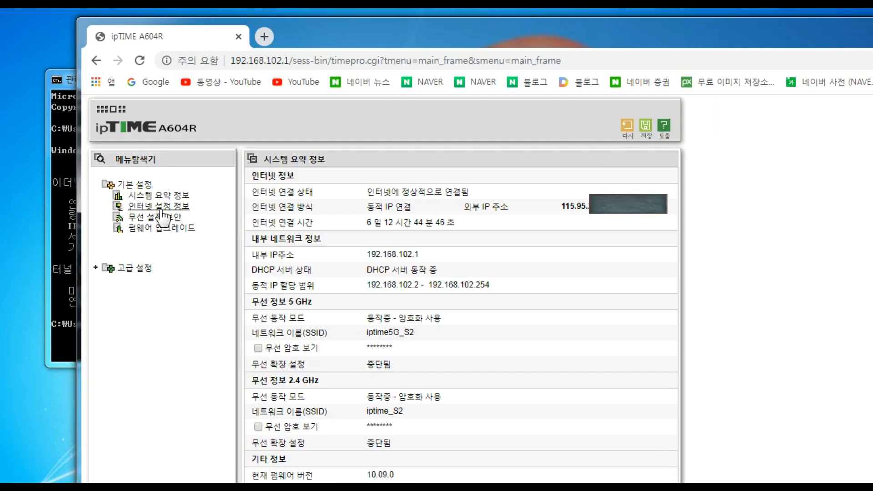
left_click(128, 272)
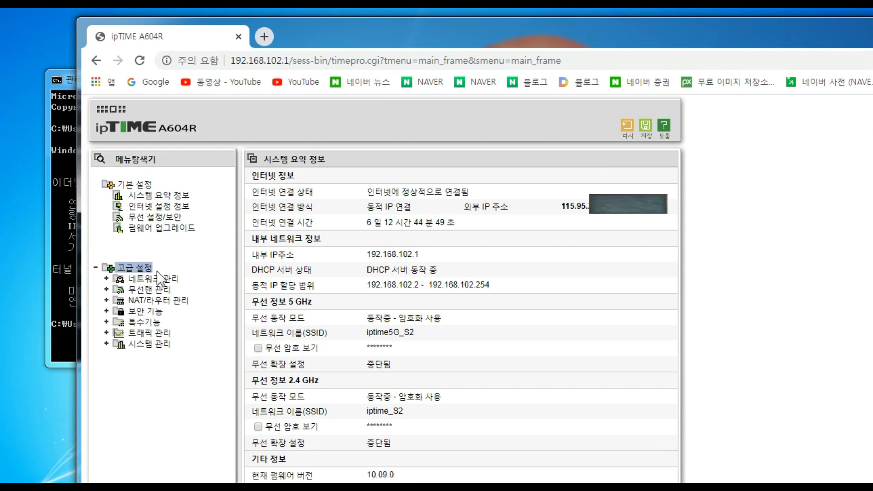
left_click(169, 301)
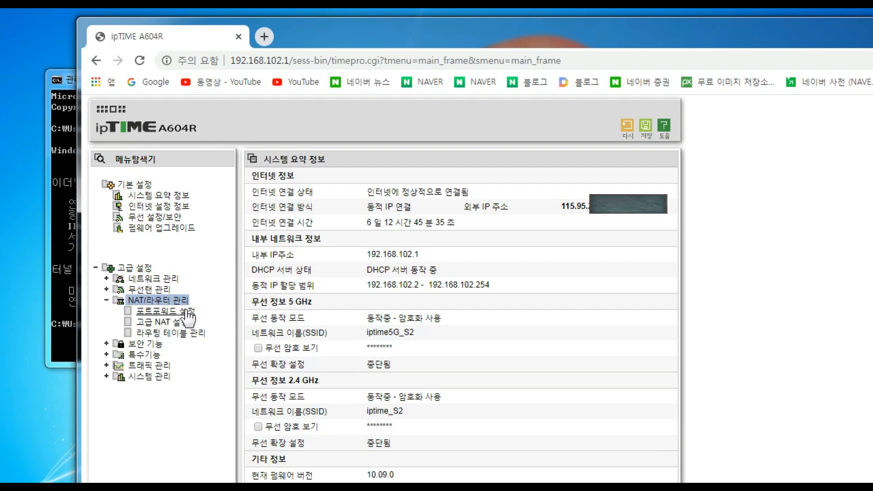
left_click(187, 311)
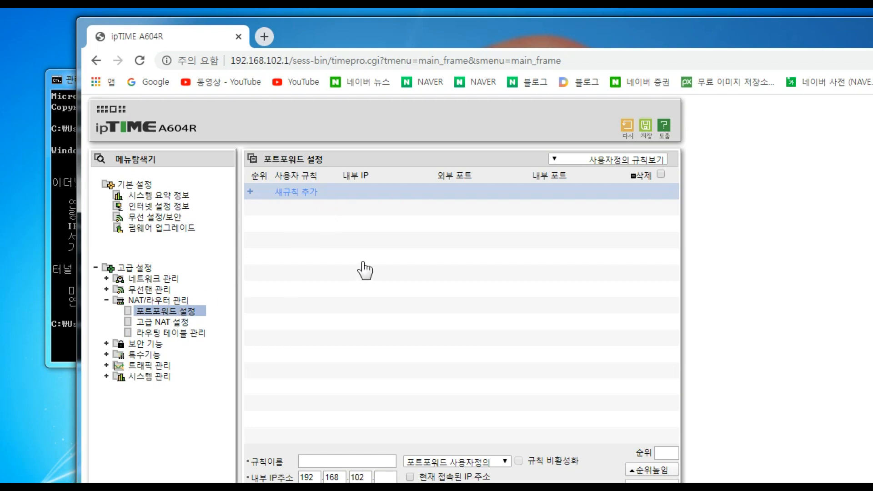
left_click_drag(532, 32, 522, 15)
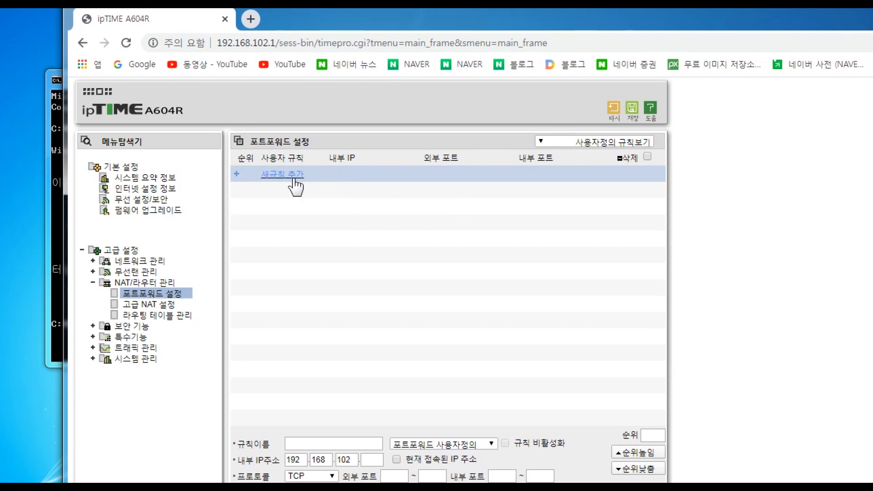
- Start a new port-forward rule named 내홈페이지 using the HTTP (port 80) preset
left_click(278, 178)
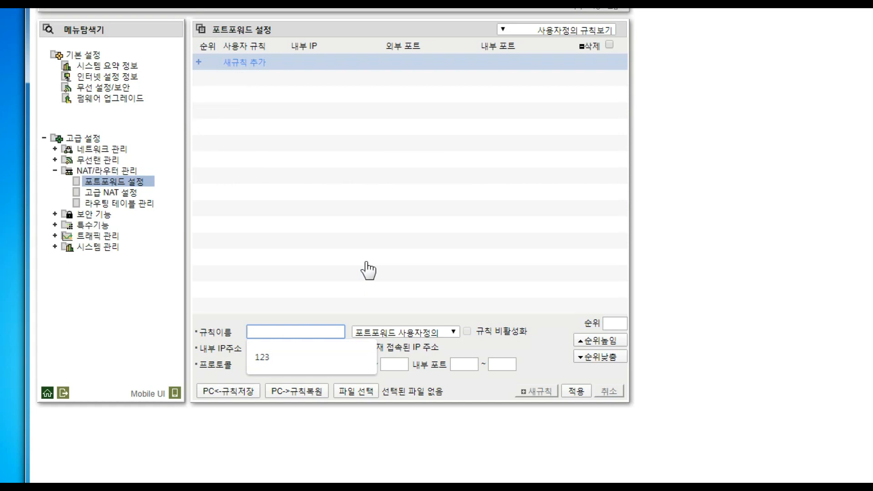
type("내홈페이지")
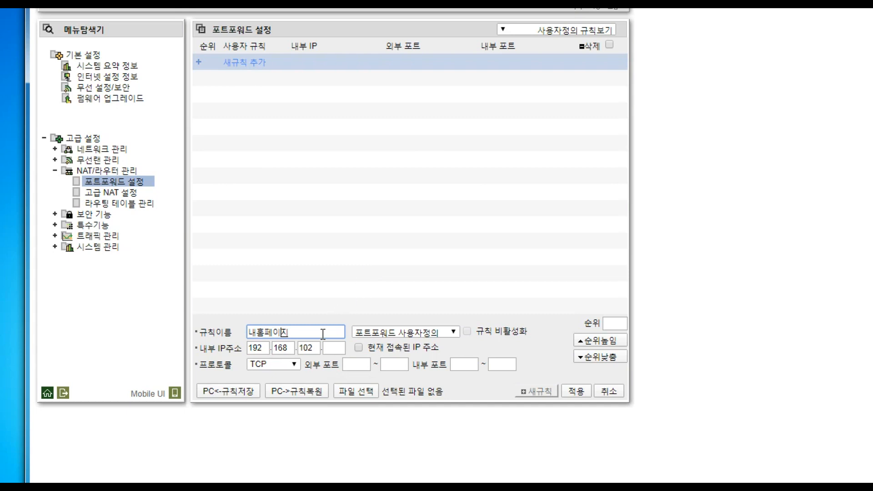
left_click(396, 333)
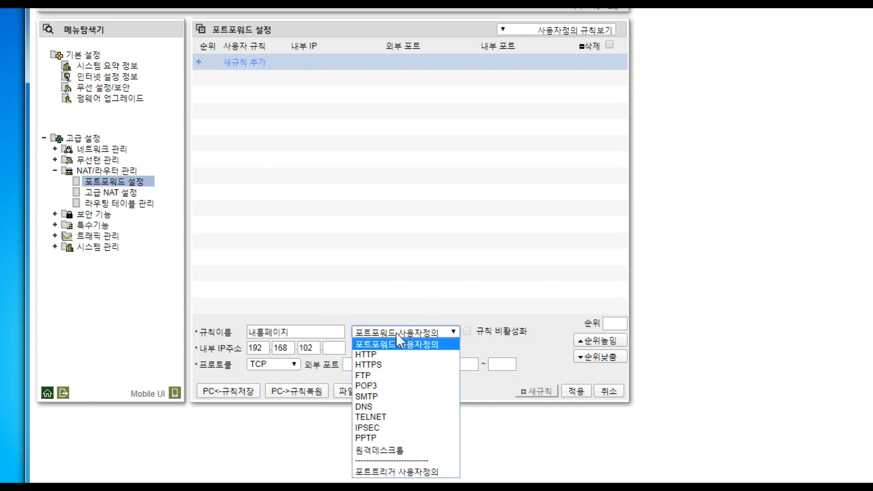
left_click(397, 333)
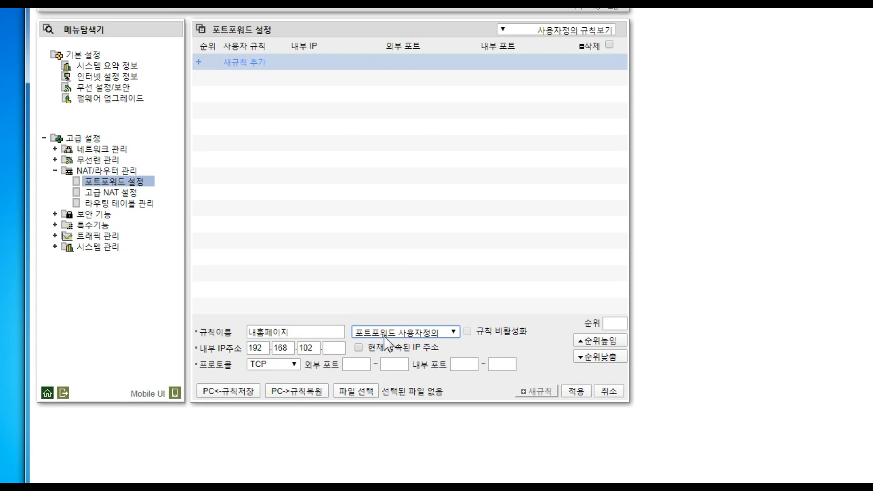
left_click(433, 332)
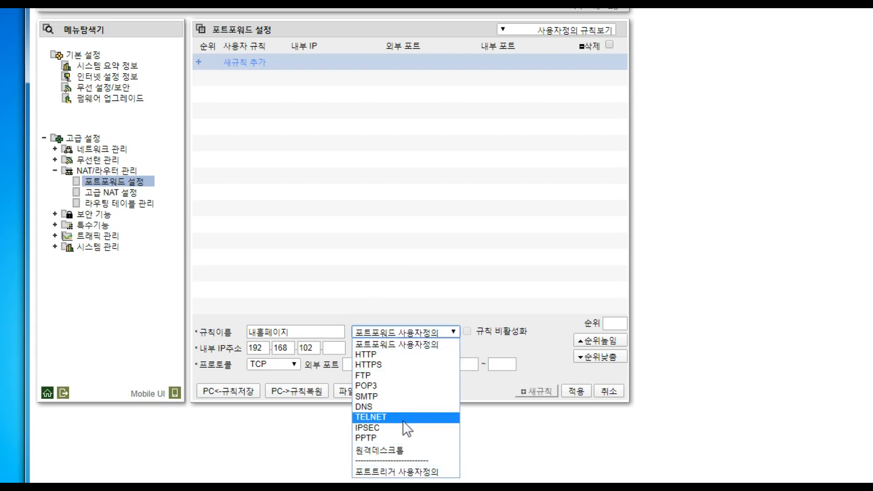
left_click(376, 355)
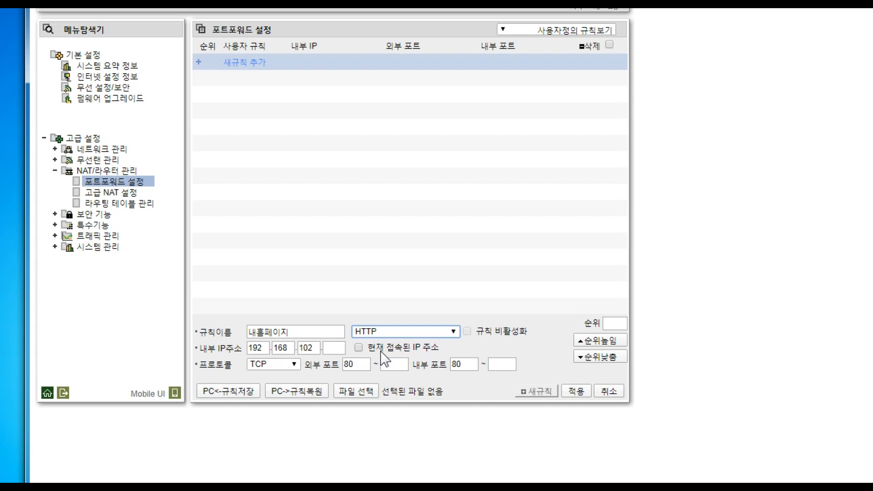
- Set the rule's internal IP to 192.168.102.4 and protocol to TCP/UDP, then apply it
left_click(334, 349)
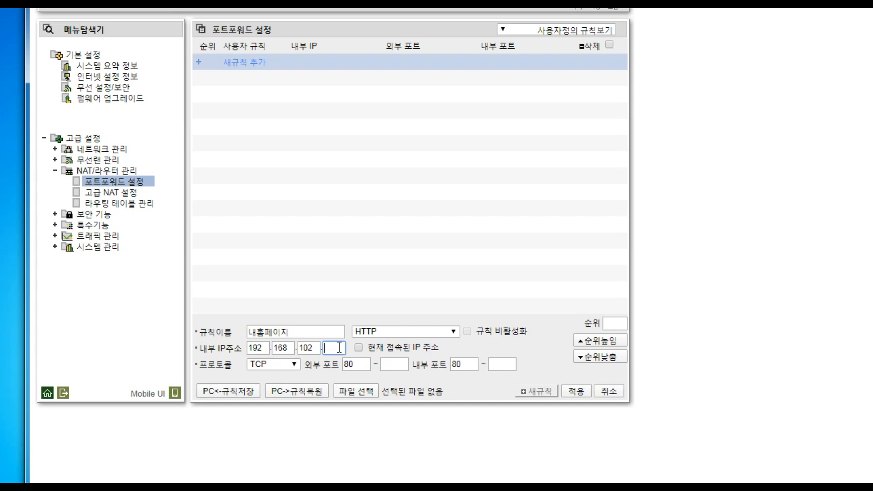
type("4")
left_click(359, 347)
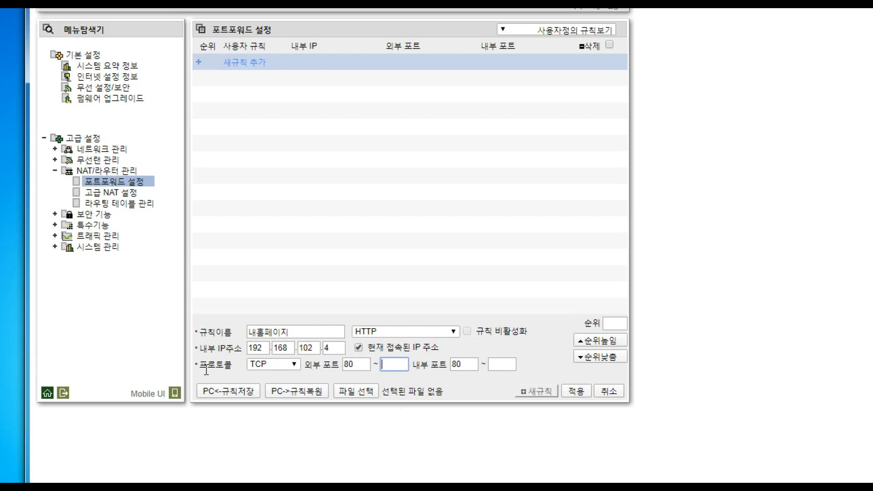
left_click(283, 363)
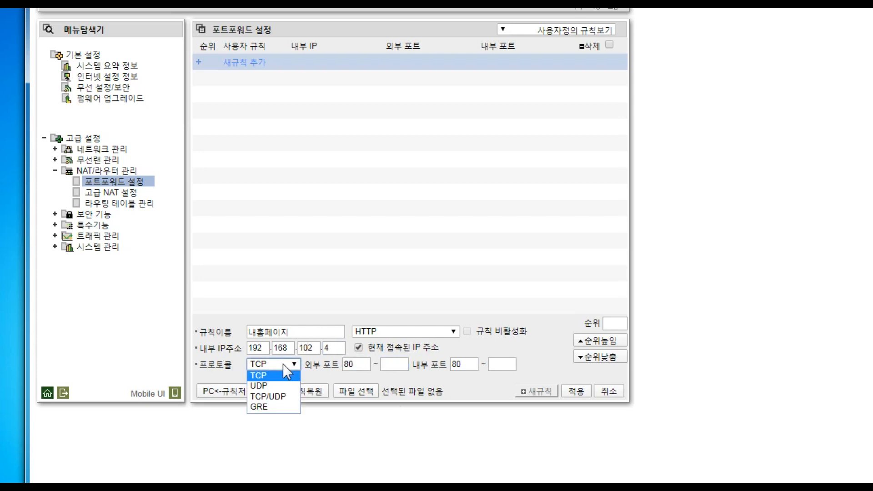
left_click(283, 397)
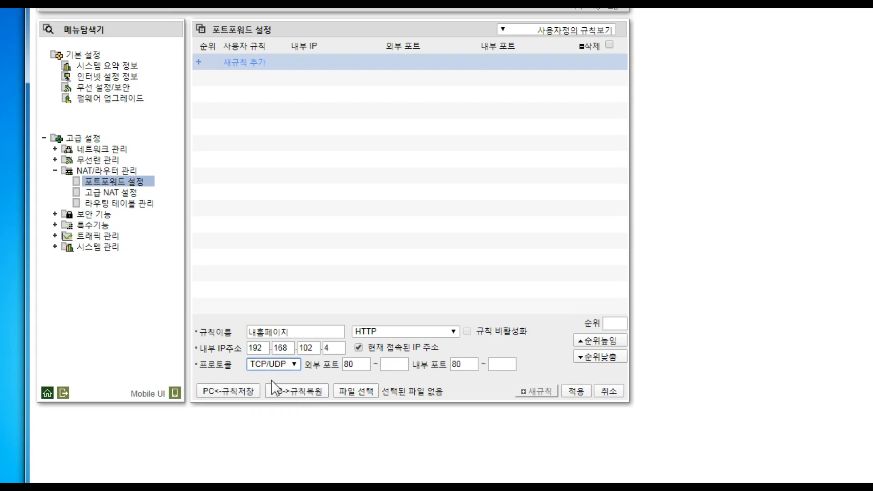
left_click(577, 392)
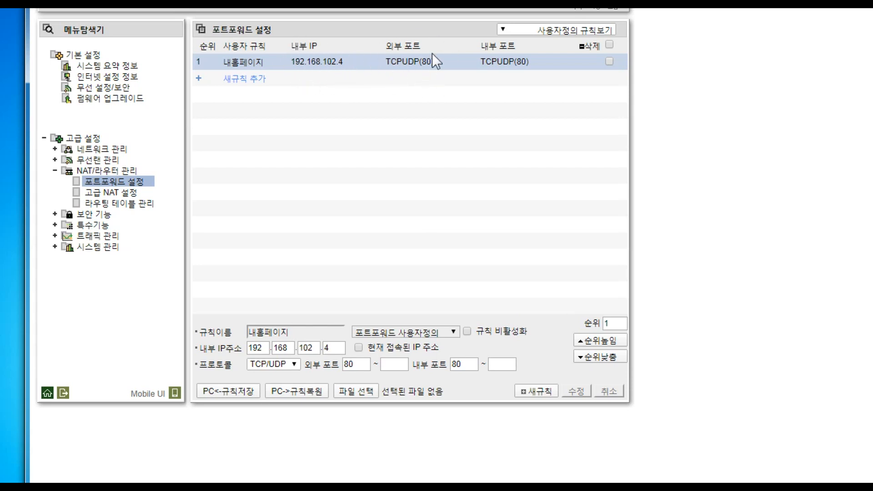
- Clear the rule form to set up another port-forward rule
left_click(440, 80)
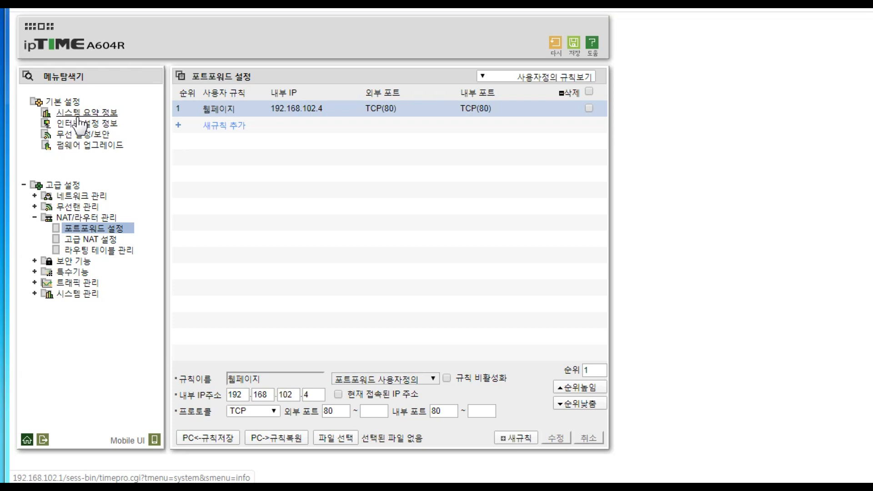
- Open 시스템 요약 정보 and select the router's 외부 IP 주소 value
left_click(102, 113)
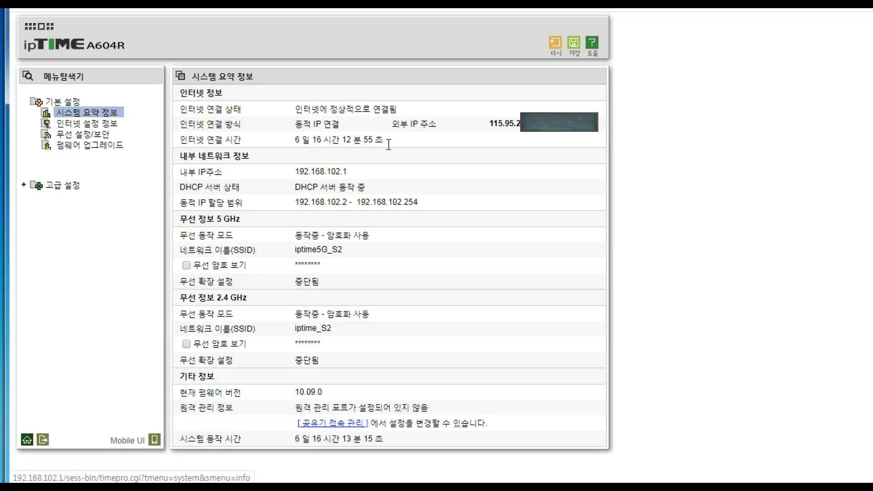
left_click_drag(394, 124, 562, 135)
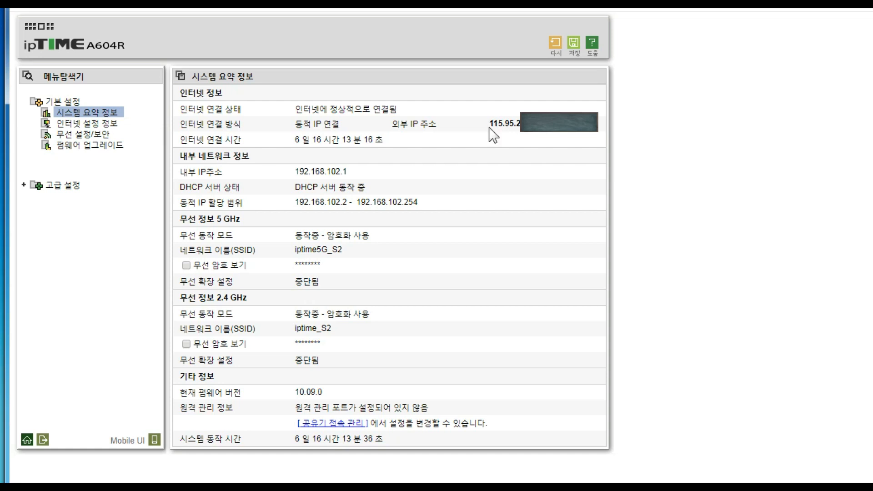
left_click_drag(489, 124, 553, 134)
- Load the router's external IP address in the phone's Internet browser over LTE
left_click_drag(491, 123, 558, 133)
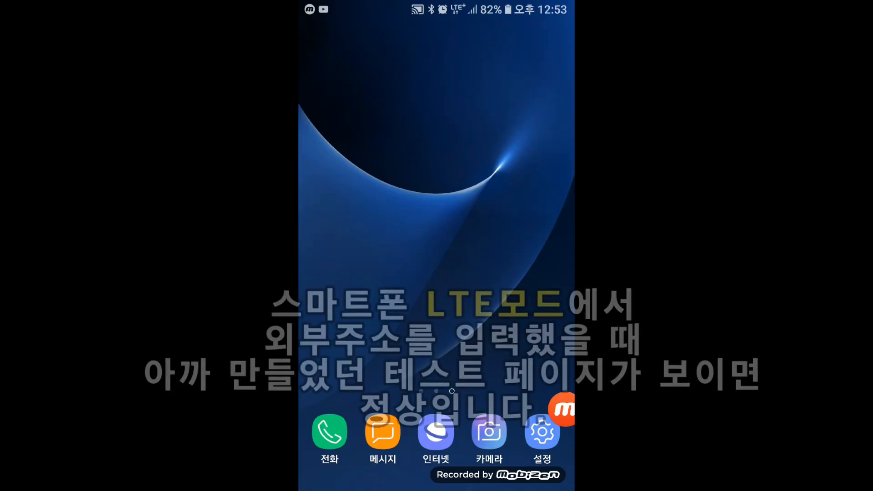
left_click(436, 435)
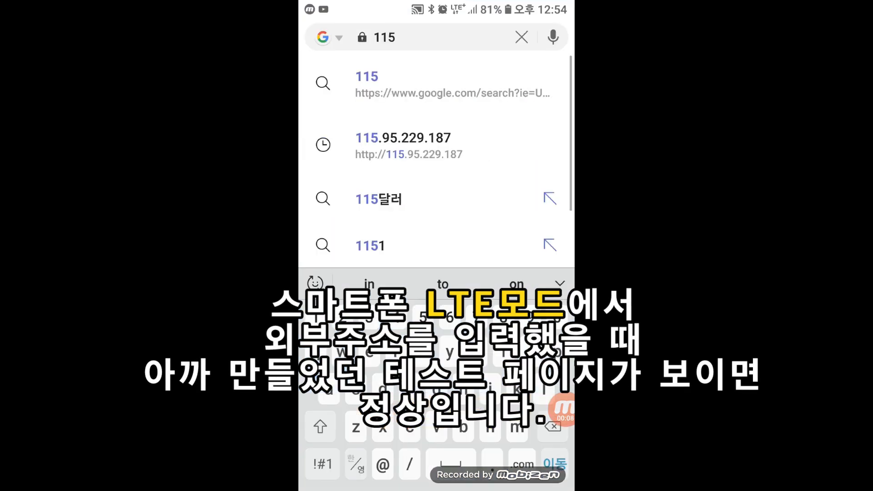
type(".95.2")
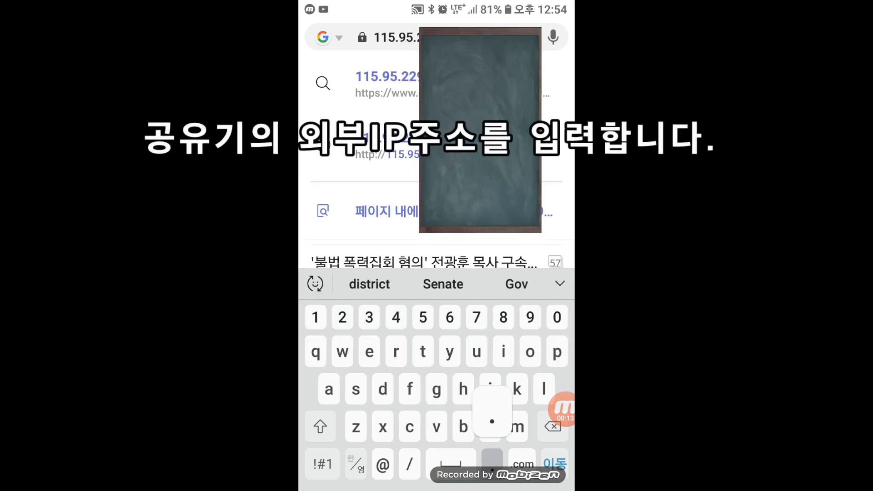
type("29.187")
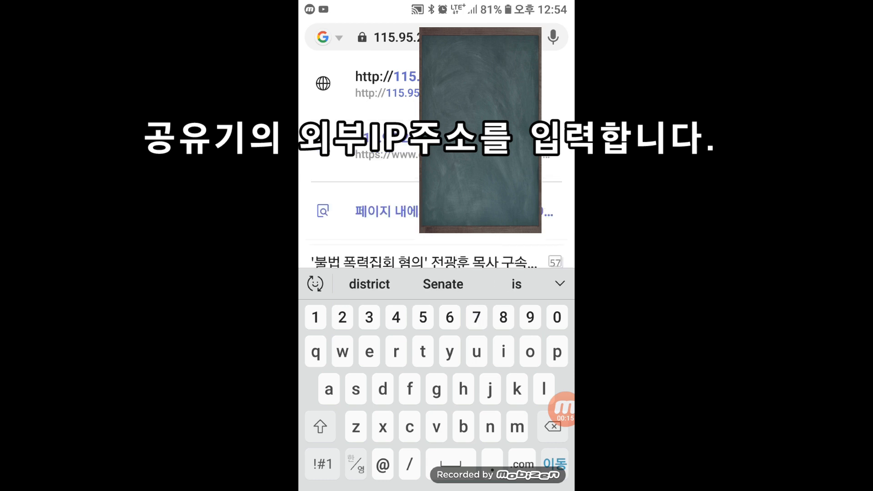
key("Return")
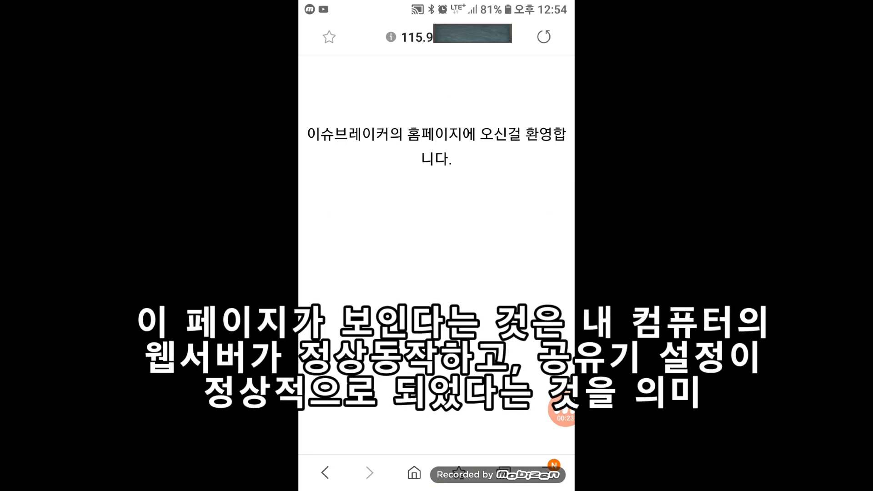
left_click(563, 412)
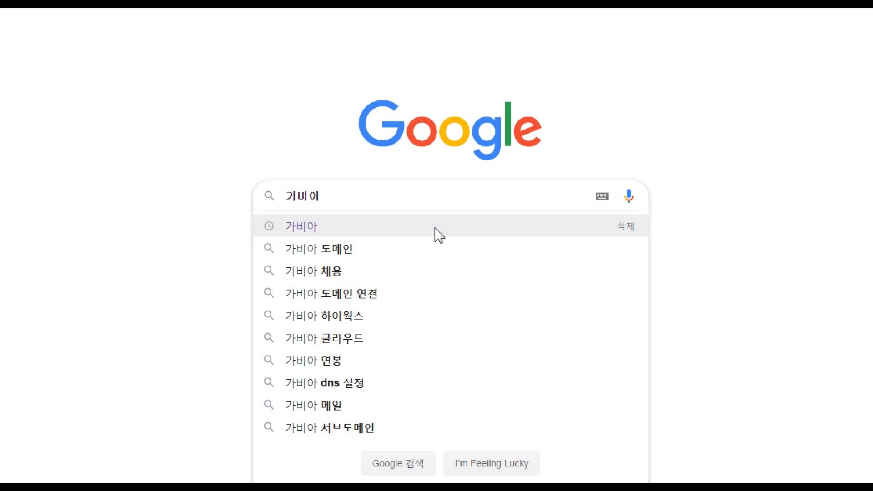
- Open gabia.com from the 가비아 search result and look over its 도메인 and 홈페이지 menus
left_click(435, 227)
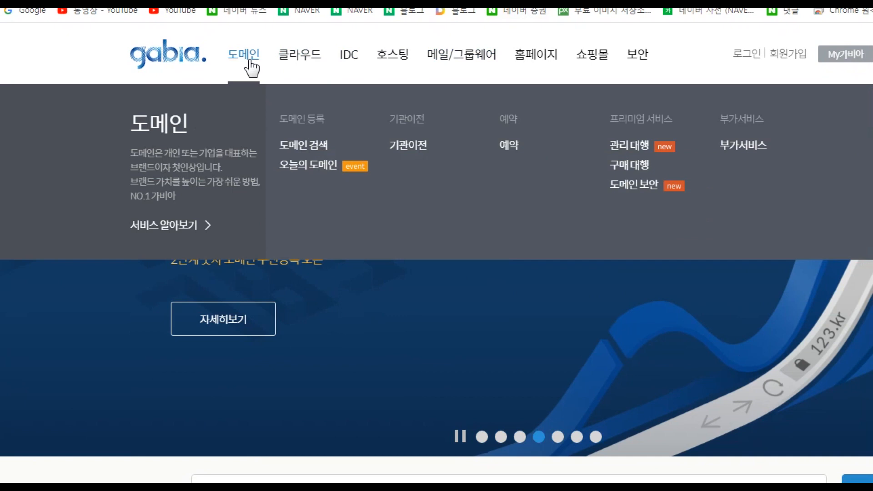
mouse_move(301, 68)
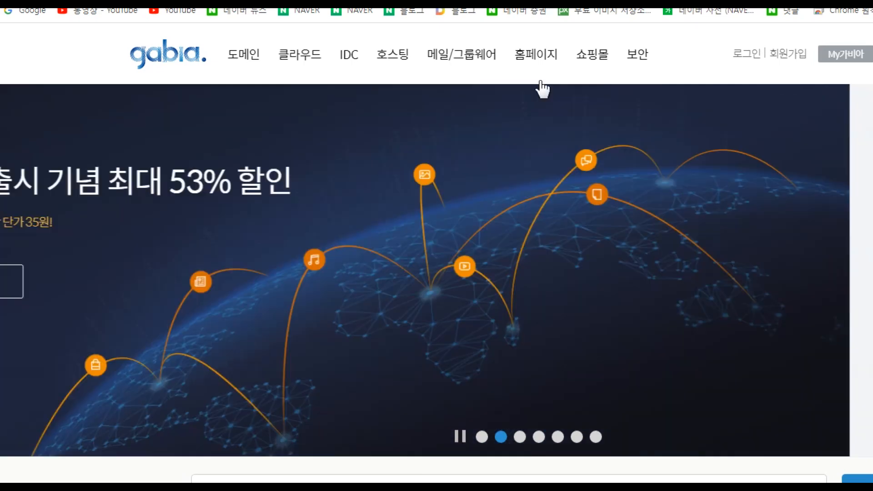
mouse_move(541, 82)
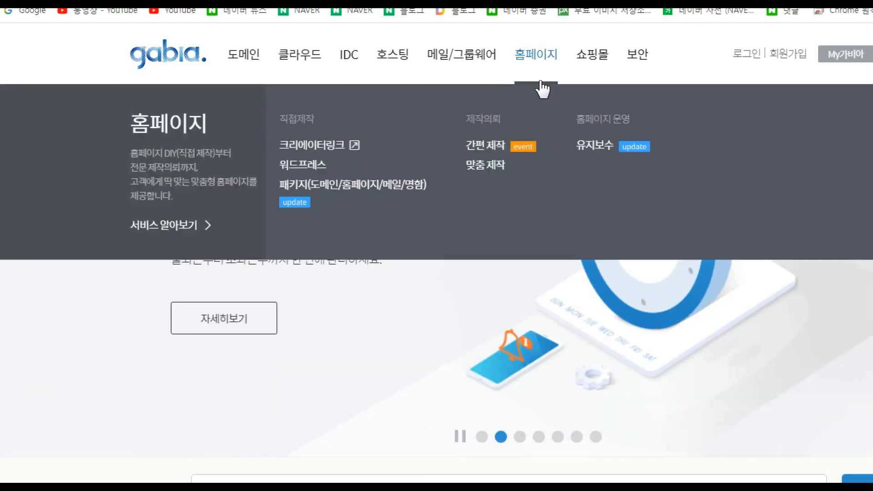